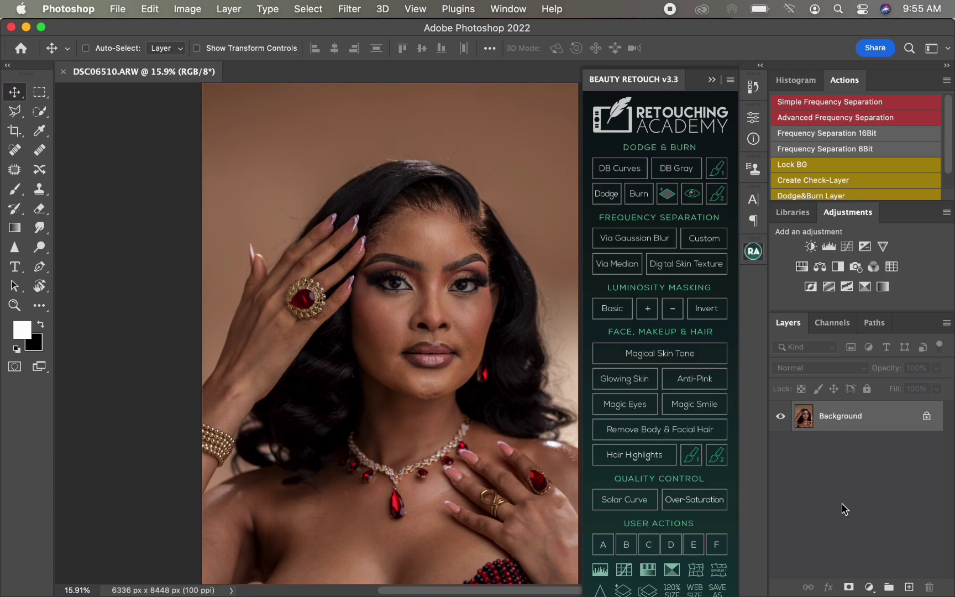
Step: Duplicate the background layer and run the Via Gaussian Blur frequency separation with a blur radius of 7.0 pixels
{"action": "key", "text": "super+j"}
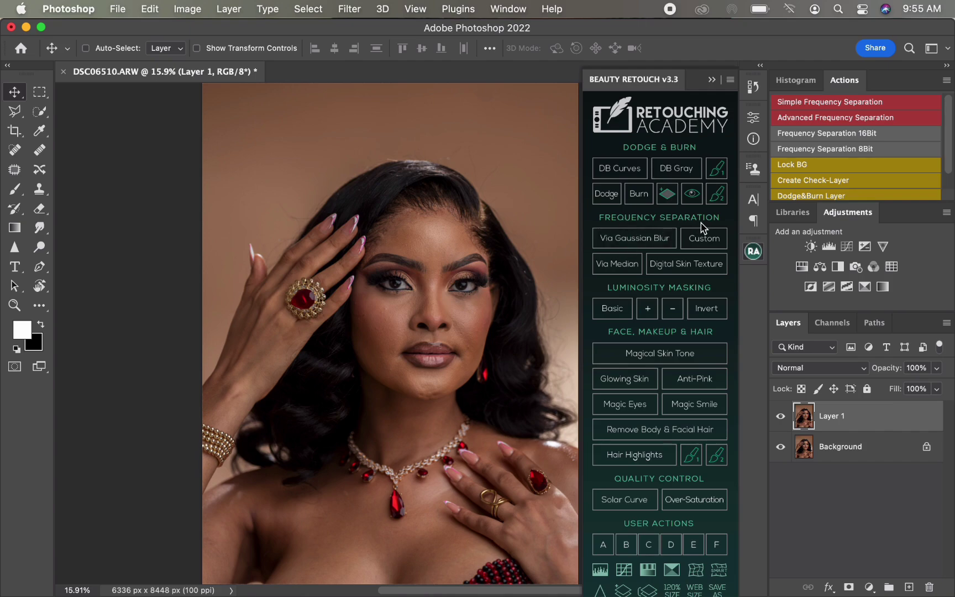
{"action": "left_click", "coordinate": [623, 239]}
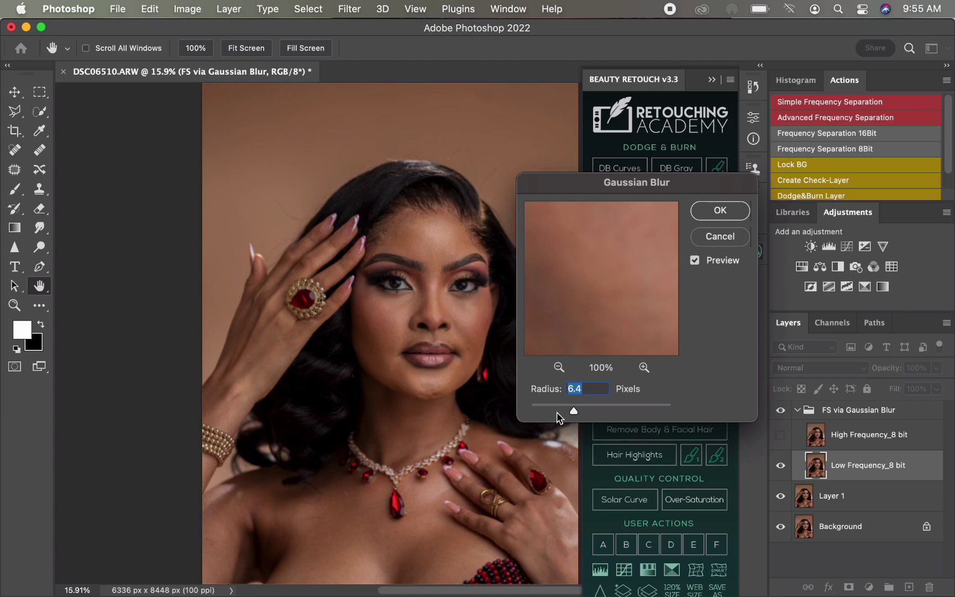
{"action": "left_click_drag", "start_coordinate": [571, 410], "coordinate": [529, 411]}
{"action": "left_click", "coordinate": [397, 323]}
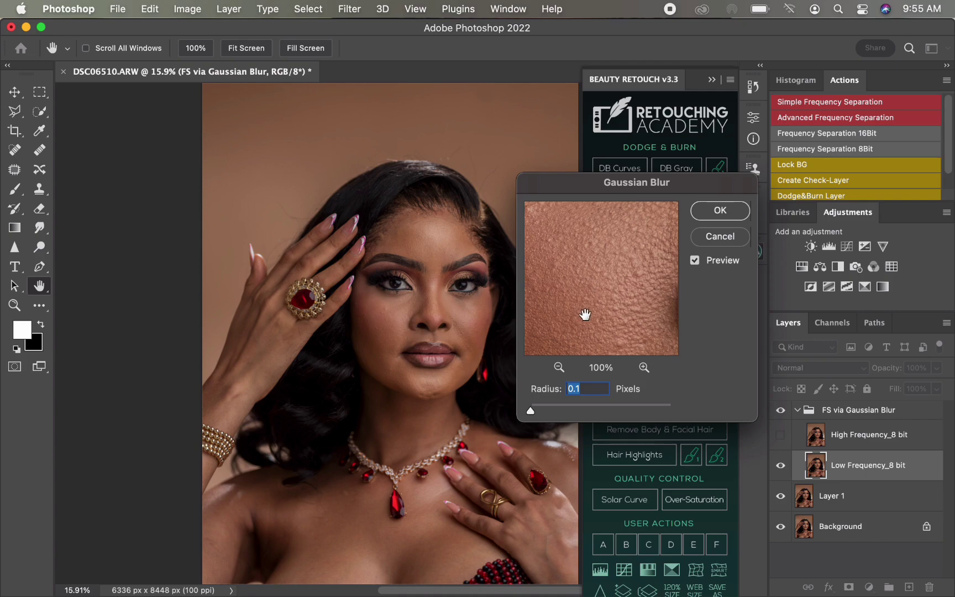
{"action": "left_click_drag", "start_coordinate": [530, 411], "coordinate": [574, 416]}
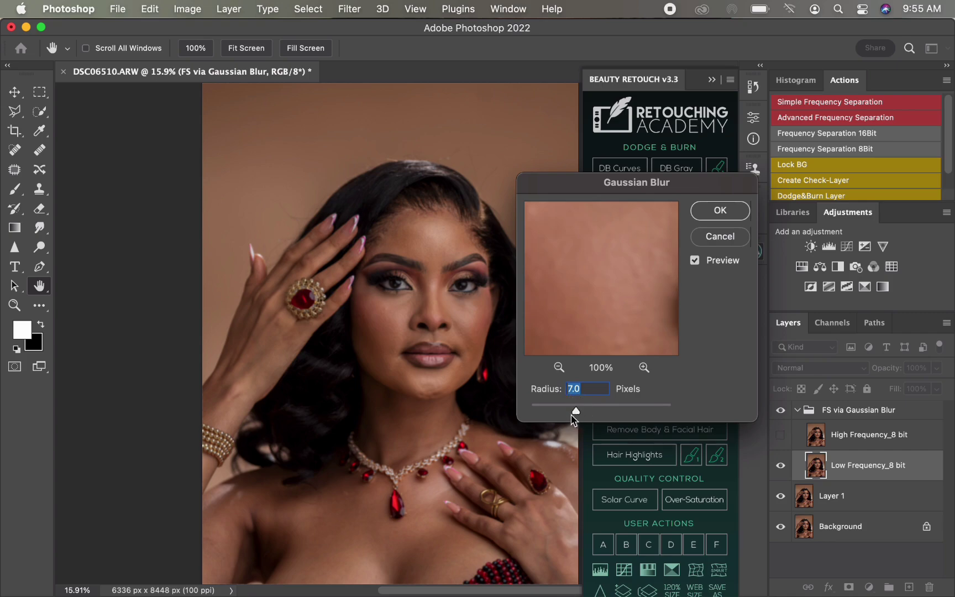
{"action": "left_click_drag", "start_coordinate": [595, 283], "coordinate": [549, 283]}
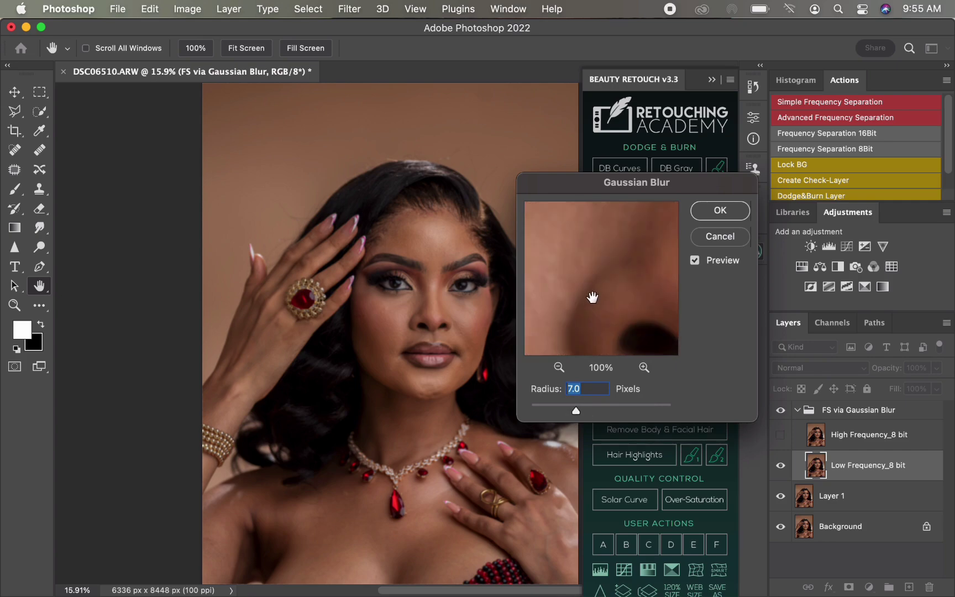
{"action": "left_click", "coordinate": [729, 216]}
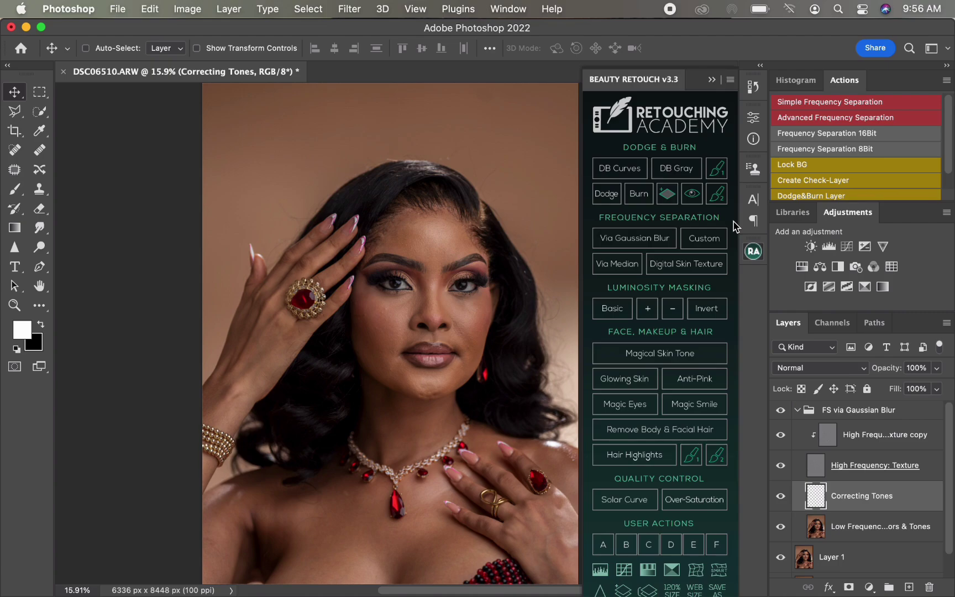
Step: Select the Correcting Tones layer and set up the Brush tool with 4% opacity
{"action": "left_click", "coordinate": [860, 529]}
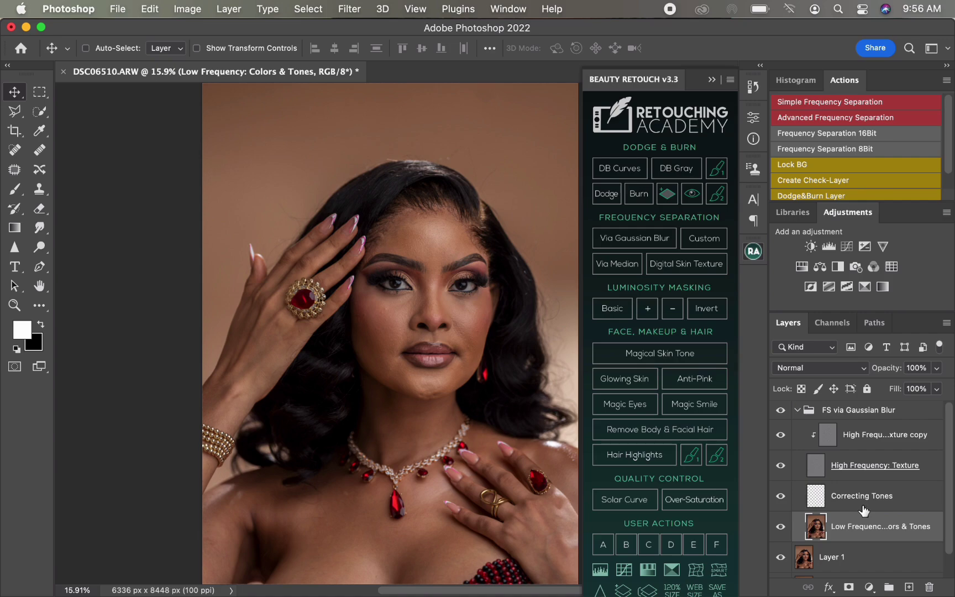
{"action": "left_click", "coordinate": [861, 506]}
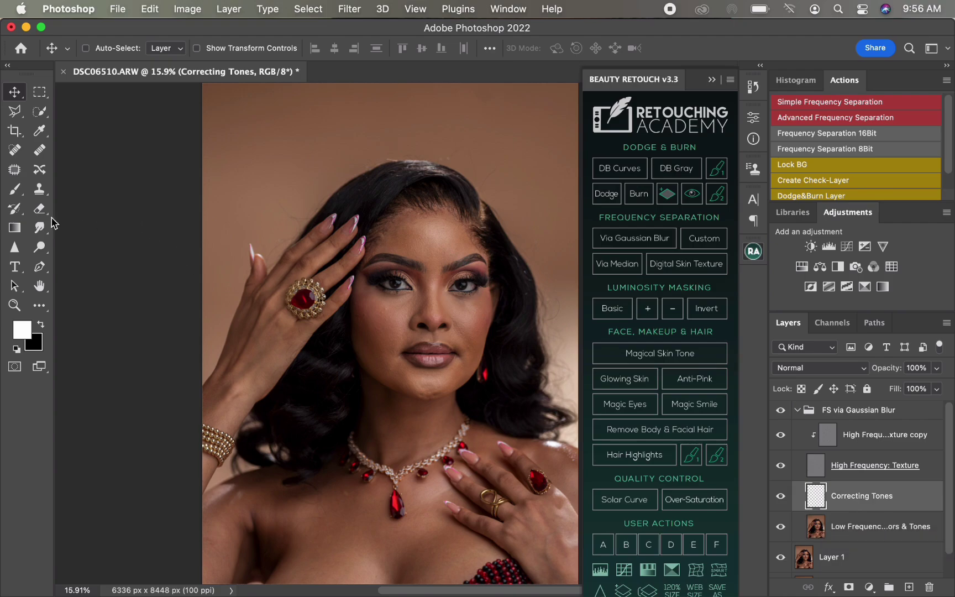
{"action": "left_click", "coordinate": [14, 188]}
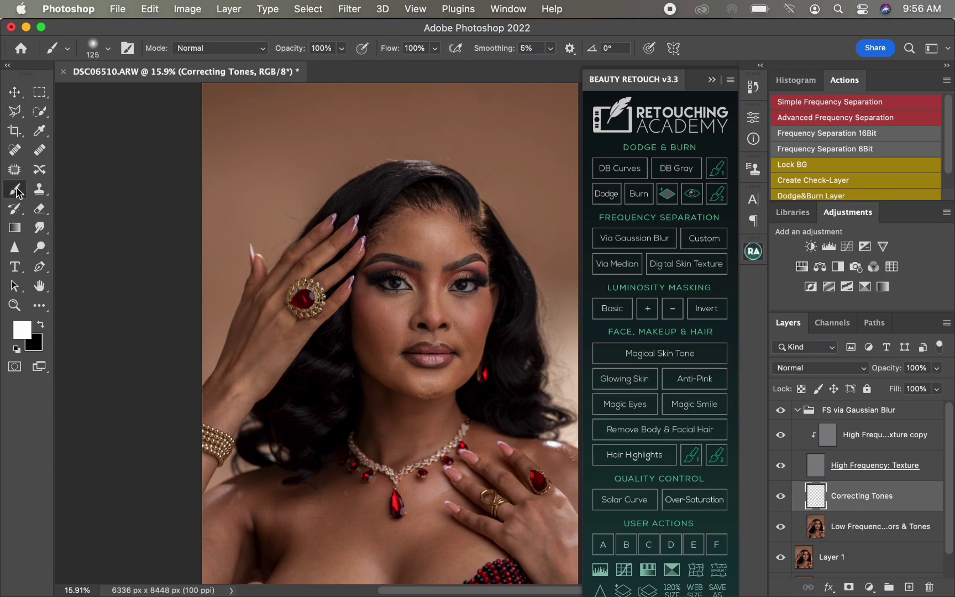
{"action": "right_click", "coordinate": [17, 191]}
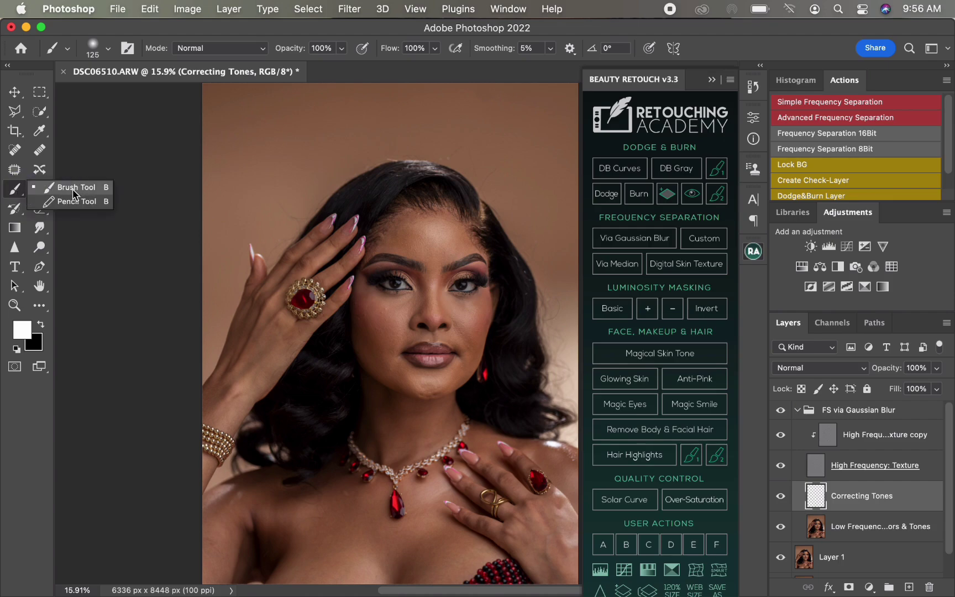
{"action": "left_click", "coordinate": [73, 187]}
{"action": "left_click", "coordinate": [321, 48]}
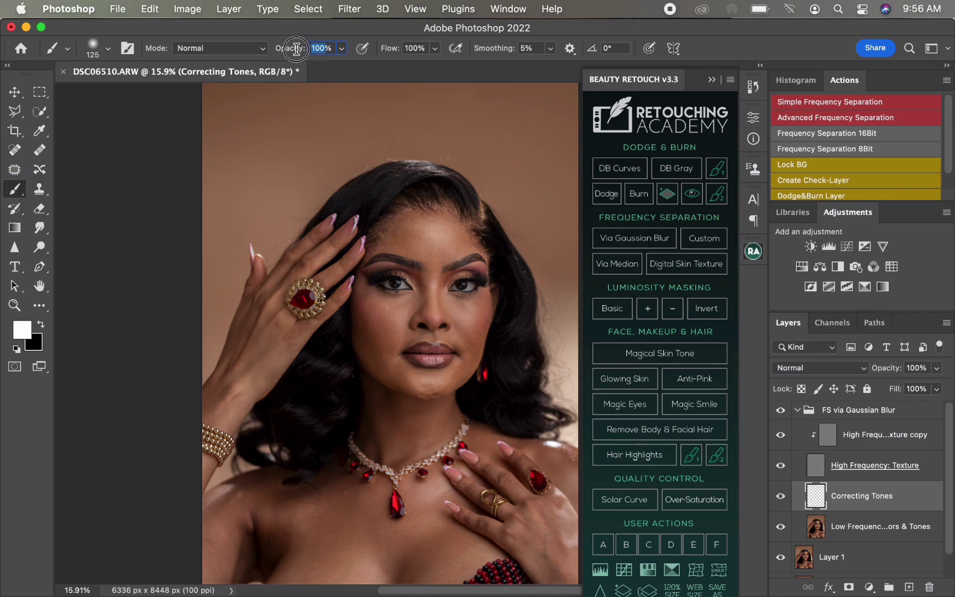
{"action": "type", "text": "4"}
{"action": "key", "text": "Return"}
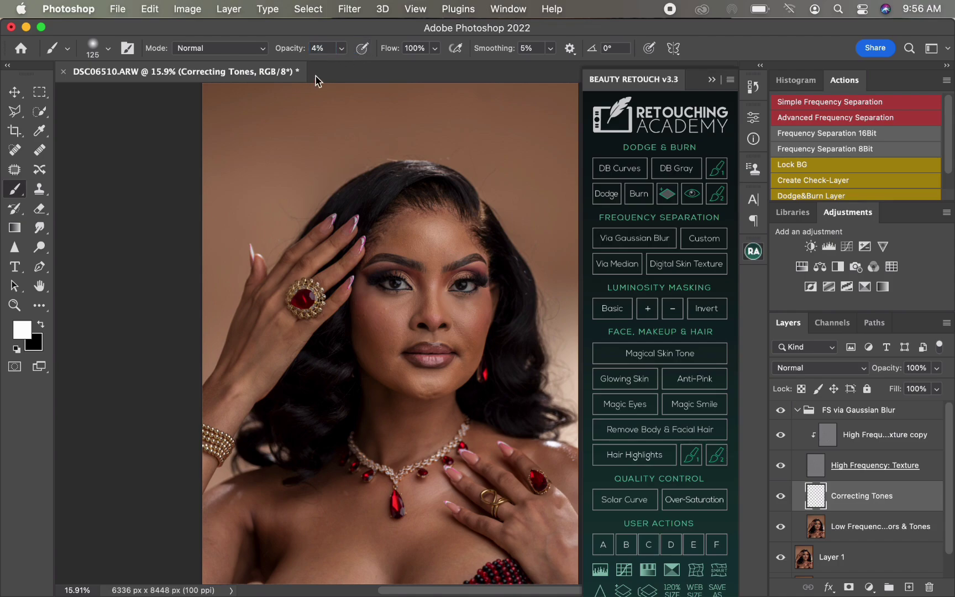
Step: Enlarge the brush to 500, sample the chest's skin tone, paint over the chest shadow, and compare with the Correcting Tones layer hidden
{"action": "right_click", "coordinate": [391, 324]}
{"action": "left_click_drag", "start_coordinate": [466, 388], "coordinate": [462, 389]}
{"action": "key", "text": "Return"}
{"action": "key", "text": "bracketright"}
{"action": "key", "text": "bracketright"}
{"action": "key", "text": "bracketright"}
{"action": "key", "text": "bracketright"}
{"action": "key", "text": "bracketright"}
{"action": "left_click", "coordinate": [305, 551], "text": "alt"}
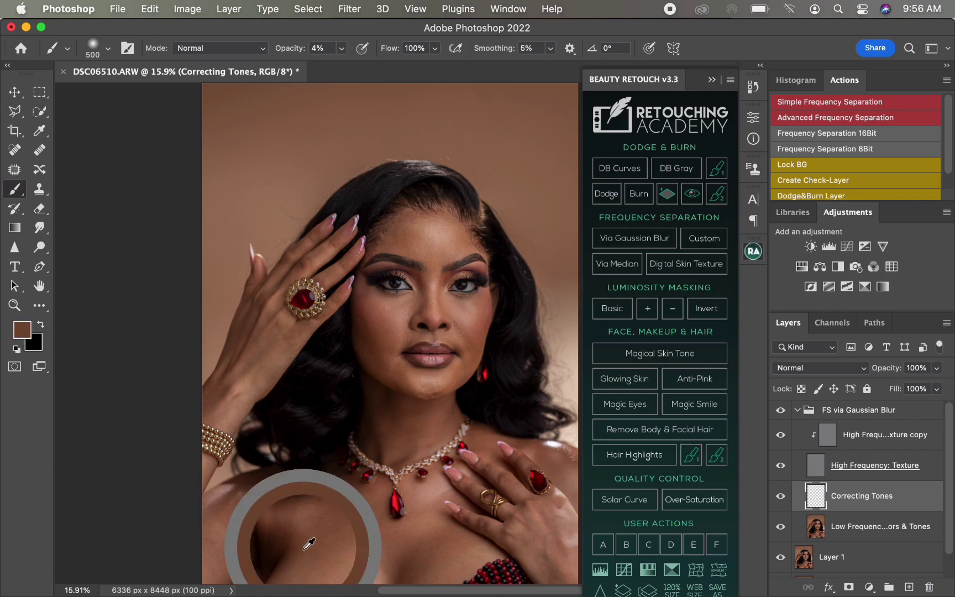
{"action": "mouse_move", "coordinate": [273, 557]}
{"action": "left_mouse_down"}
{"action": "mouse_move", "coordinate": [274, 560]}
{"action": "mouse_move", "coordinate": [285, 537]}
{"action": "mouse_move", "coordinate": [275, 551]}
{"action": "mouse_move", "coordinate": [259, 531]}
{"action": "mouse_move", "coordinate": [270, 566]}
{"action": "mouse_move", "coordinate": [282, 535]}
{"action": "mouse_move", "coordinate": [253, 546]}
{"action": "mouse_move", "coordinate": [255, 535]}
{"action": "mouse_move", "coordinate": [273, 532]}
{"action": "mouse_move", "coordinate": [275, 560]}
{"action": "mouse_move", "coordinate": [286, 539]}
{"action": "mouse_move", "coordinate": [263, 522]}
{"action": "mouse_move", "coordinate": [255, 535]}
{"action": "mouse_move", "coordinate": [271, 549]}
{"action": "mouse_move", "coordinate": [265, 564]}
{"action": "mouse_move", "coordinate": [271, 547]}
{"action": "left_mouse_up"}
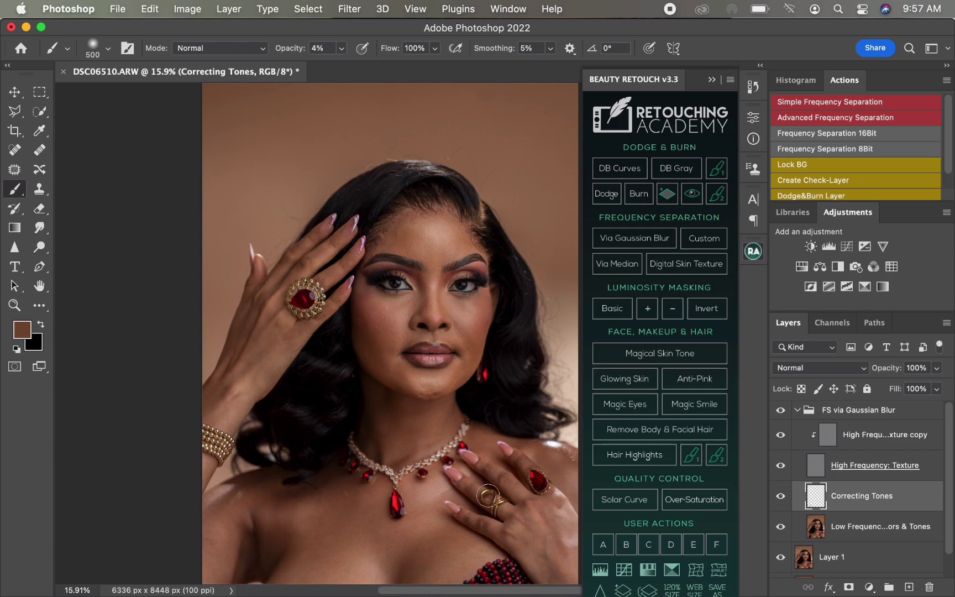
{"action": "left_click", "coordinate": [781, 497]}
{"action": "left_click", "coordinate": [783, 501]}
Step: Clone clean skin texture over the blemishes on the face with a size 50 Clone Stamp on the High Frequency: Texture copy layer
{"action": "left_click", "coordinate": [908, 466]}
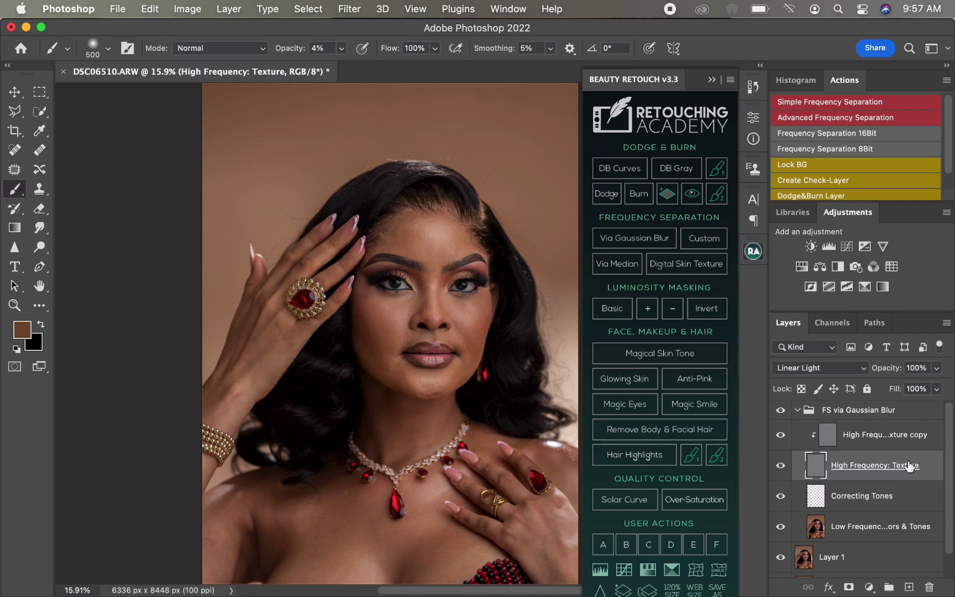
{"action": "left_click", "coordinate": [877, 444]}
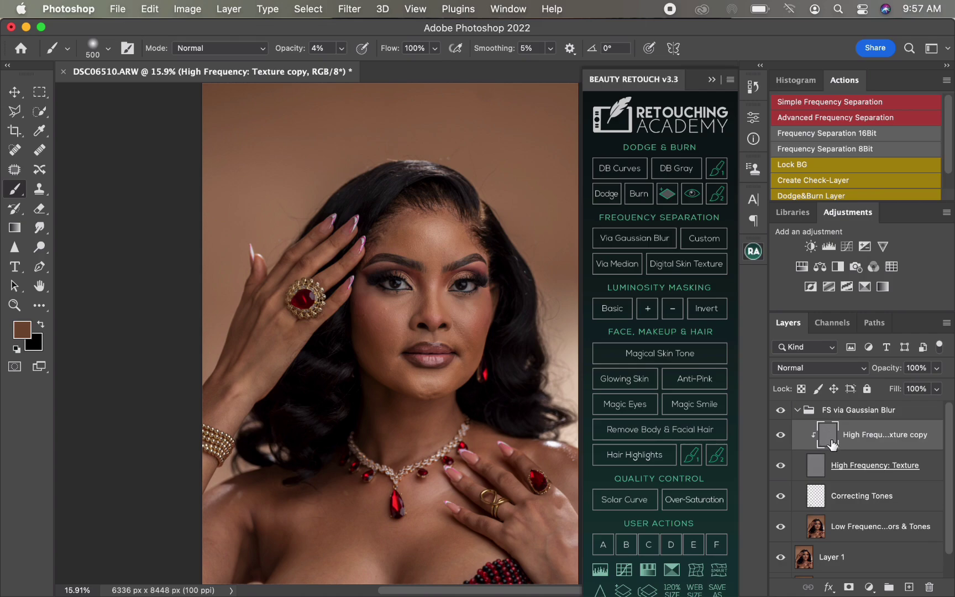
{"action": "key", "text": "super+equal"}
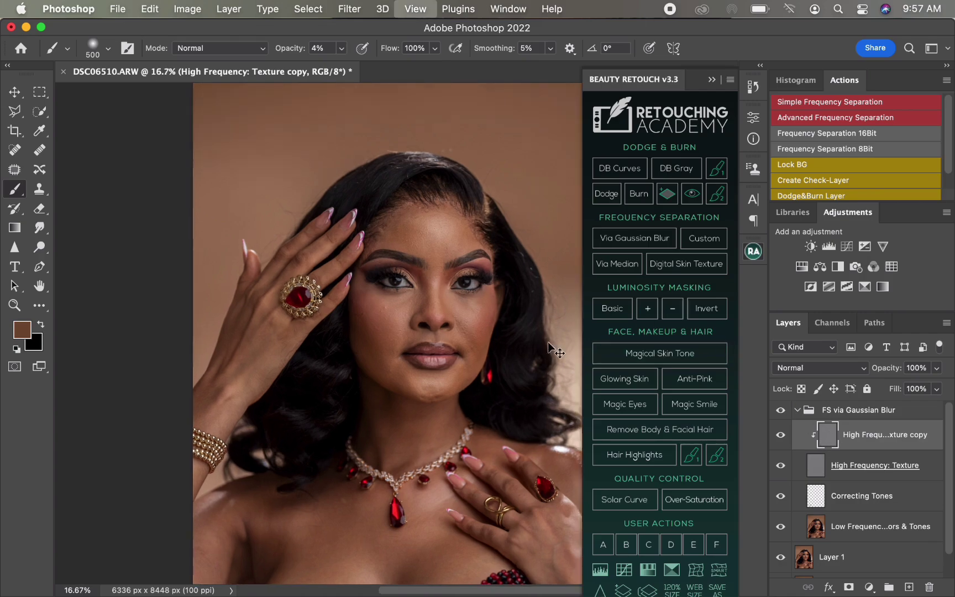
{"action": "key", "text": "super+equal"}
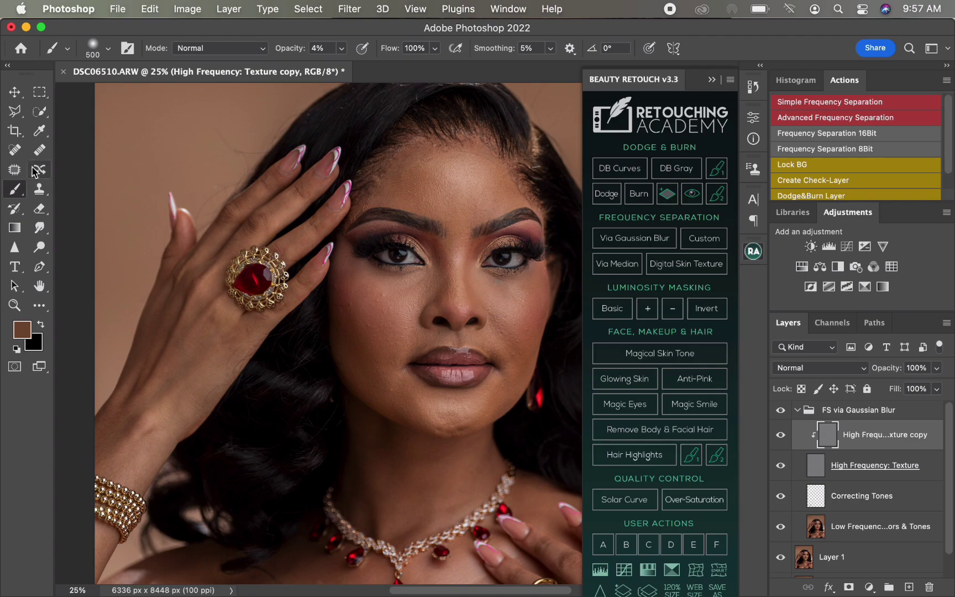
{"action": "left_click", "coordinate": [40, 188]}
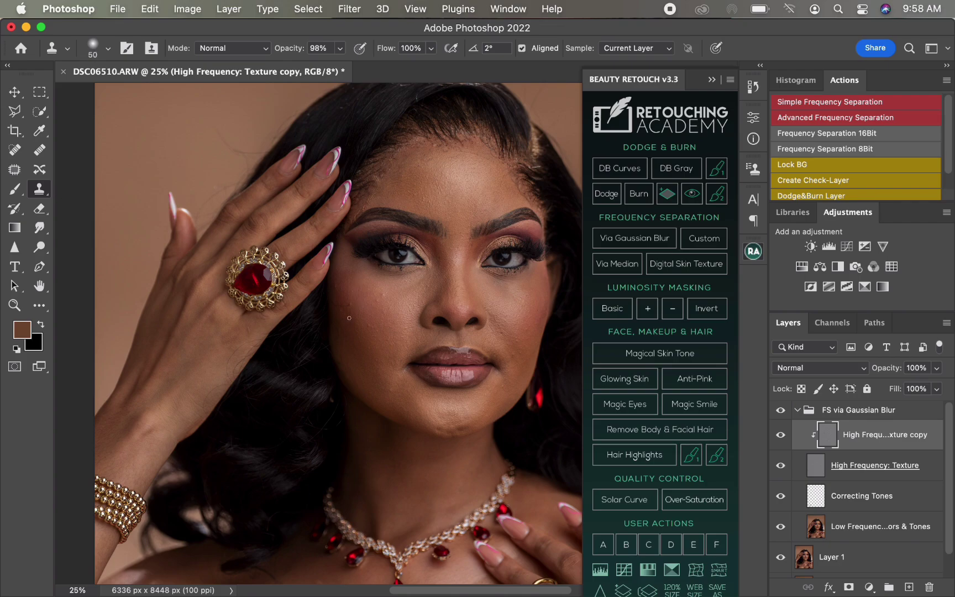
{"action": "key", "text": "super+equal"}
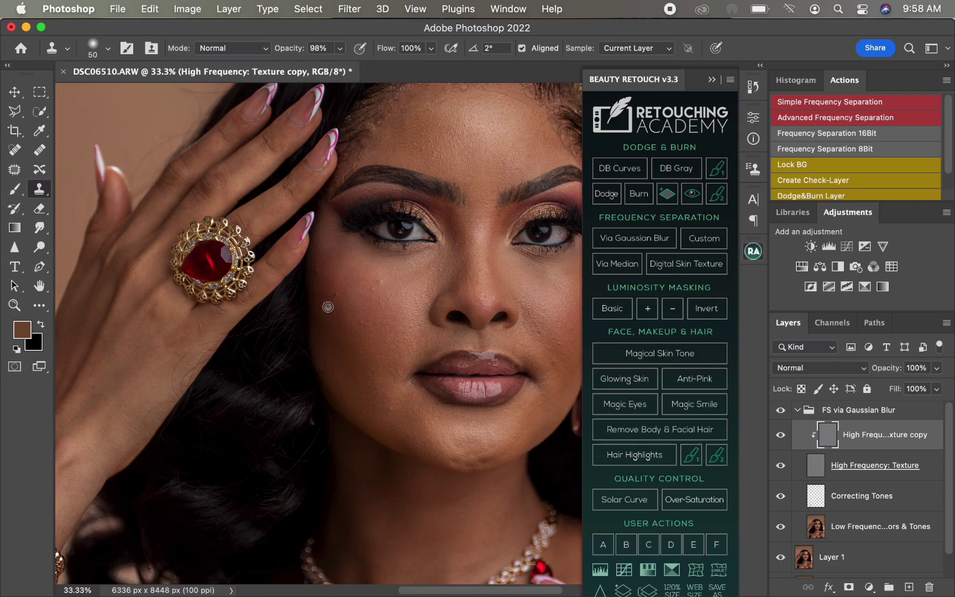
{"action": "left_click_drag", "start_coordinate": [328, 307], "coordinate": [332, 296]}
{"action": "left_click_drag", "start_coordinate": [379, 142], "coordinate": [380, 135]}
{"action": "left_click_drag", "start_coordinate": [434, 156], "coordinate": [370, 204]}
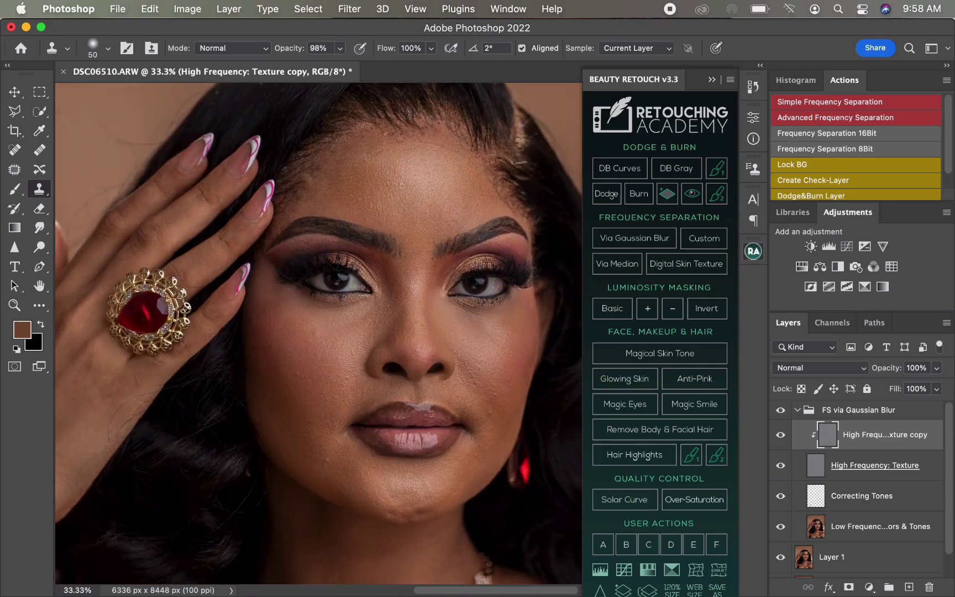
{"action": "left_click", "coordinate": [490, 403], "text": "alt"}
Step: Select the Low Frequency: Colors & Tones layer and set up the Mixer Brush with a cleaned brush
{"action": "left_click", "coordinate": [880, 536]}
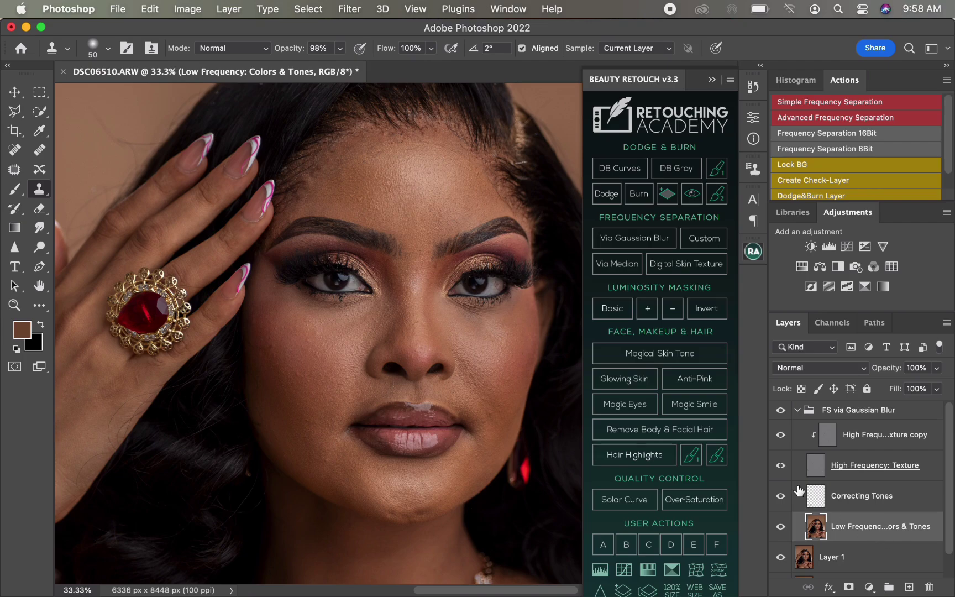
{"action": "key", "text": "super+minus"}
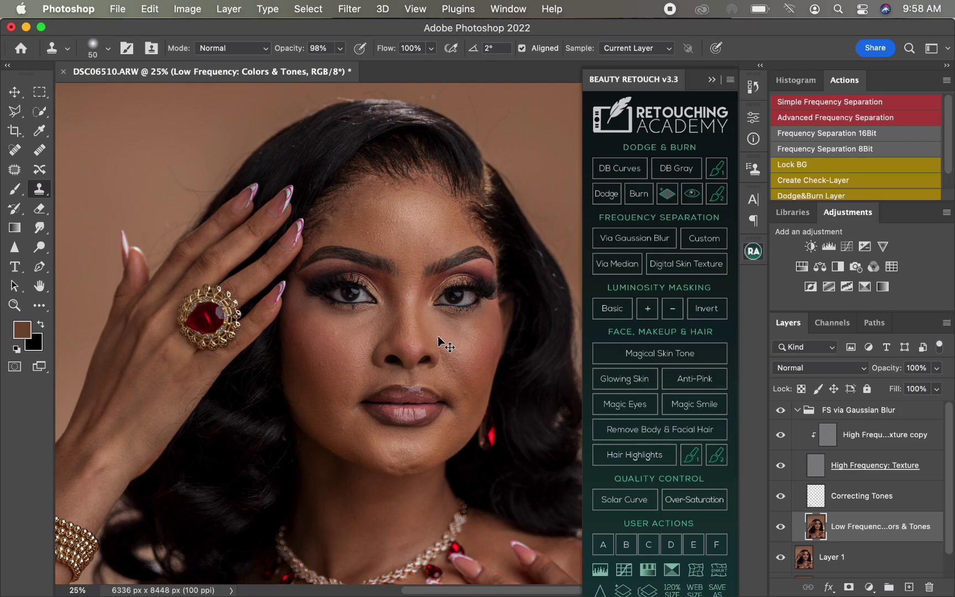
{"action": "left_click", "coordinate": [43, 309]}
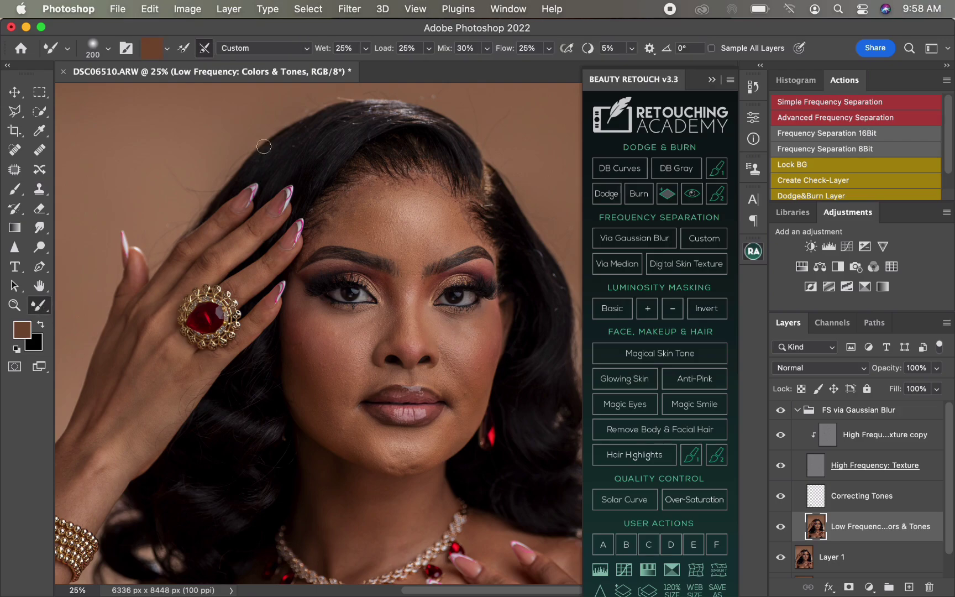
{"action": "left_click", "coordinate": [167, 48]}
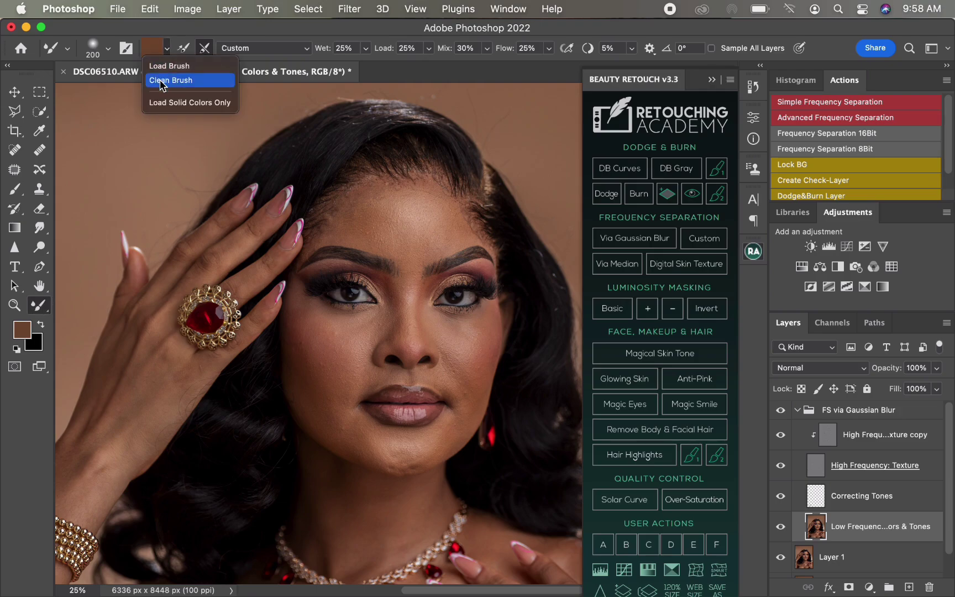
{"action": "left_click", "coordinate": [166, 81]}
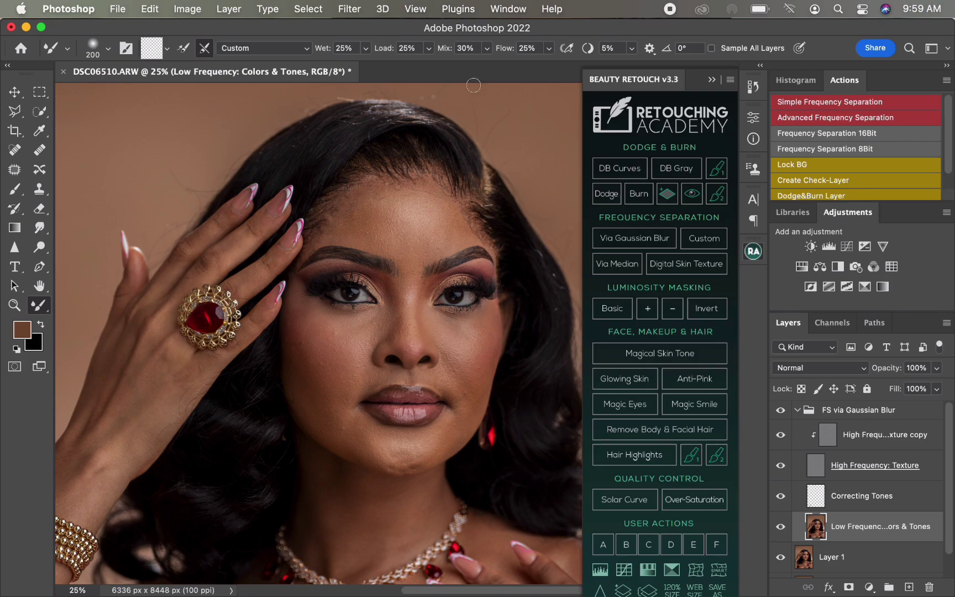
Step: Blend the skin tones on the forehead above the eyebrows with the Mixer Brush, enlarging the brush to at least 250
{"action": "scroll", "coordinate": [420, 307], "scroll_direction": "down", "scroll_amount": 2}
{"action": "scroll", "coordinate": [420, 308], "scroll_direction": "right", "scroll_amount": 2}
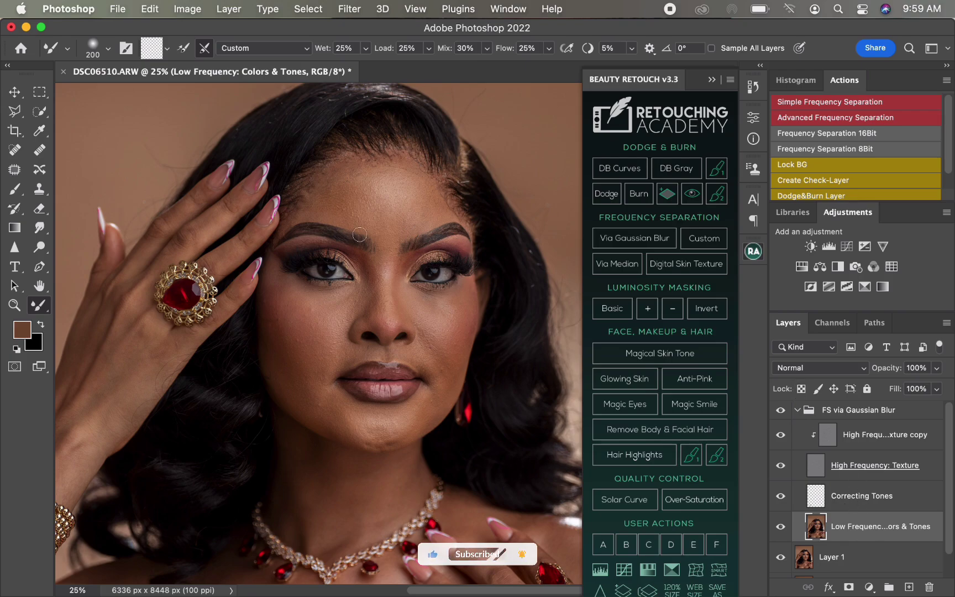
{"action": "mouse_move", "coordinate": [312, 200]}
{"action": "left_mouse_down"}
{"action": "mouse_move", "coordinate": [301, 203]}
{"action": "mouse_move", "coordinate": [345, 162]}
{"action": "left_mouse_up"}
{"action": "left_click", "coordinate": [344, 176]}
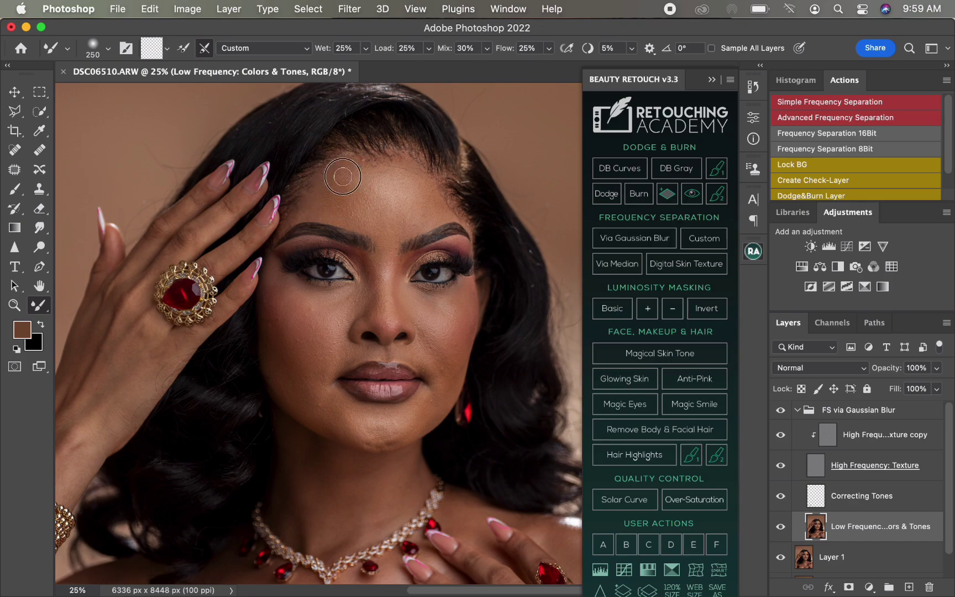
{"action": "key", "text": "]"}
{"action": "mouse_move", "coordinate": [333, 209]}
{"action": "left_mouse_down"}
{"action": "mouse_move", "coordinate": [345, 175]}
{"action": "mouse_move", "coordinate": [413, 174]}
{"action": "mouse_move", "coordinate": [392, 171]}
{"action": "mouse_move", "coordinate": [426, 188]}
{"action": "mouse_move", "coordinate": [430, 211]}
{"action": "mouse_move", "coordinate": [397, 230]}
{"action": "mouse_move", "coordinate": [406, 224]}
{"action": "mouse_move", "coordinate": [380, 220]}
{"action": "mouse_move", "coordinate": [371, 200]}
{"action": "mouse_move", "coordinate": [407, 206]}
{"action": "mouse_move", "coordinate": [347, 200]}
{"action": "left_mouse_up"}
{"action": "key", "text": "]"}
Step: Blend the tones at the temple and along the hairline, varying the Mixer Brush size between 175 and 300 to fit each area
{"action": "key", "text": "bracketleft"}
{"action": "key", "text": "bracketleft"}
{"action": "key", "text": "bracketleft"}
{"action": "key", "text": "bracketleft"}
{"action": "key", "text": "bracketleft"}
{"action": "key", "text": "bracketleft"}
{"action": "key", "text": "bracketleft"}
{"action": "key", "text": "bracketright"}
{"action": "key", "text": "bracketright"}
{"action": "key", "text": "bracketright"}
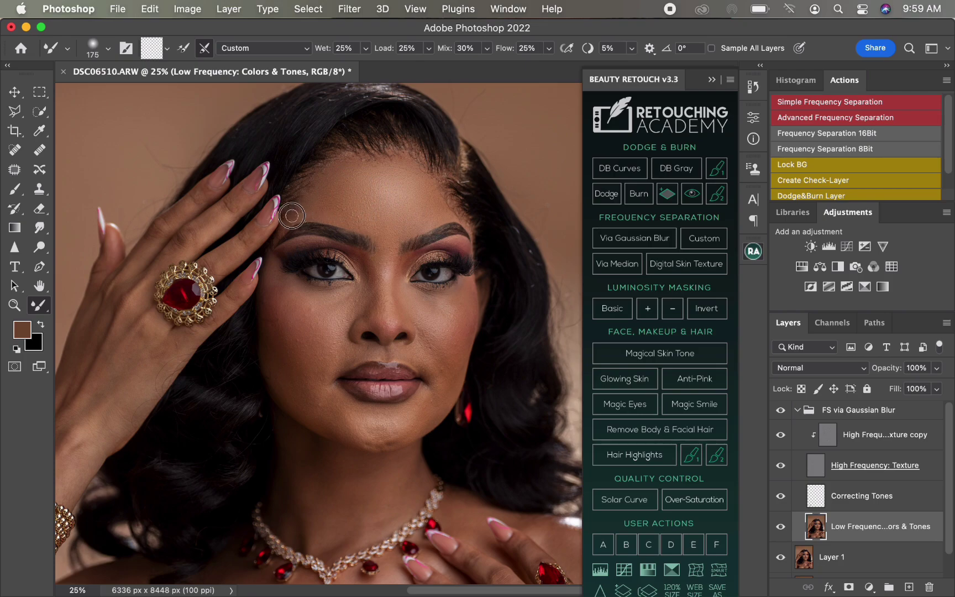
{"action": "key", "text": "bracketright"}
{"action": "key", "text": "bracketright"}
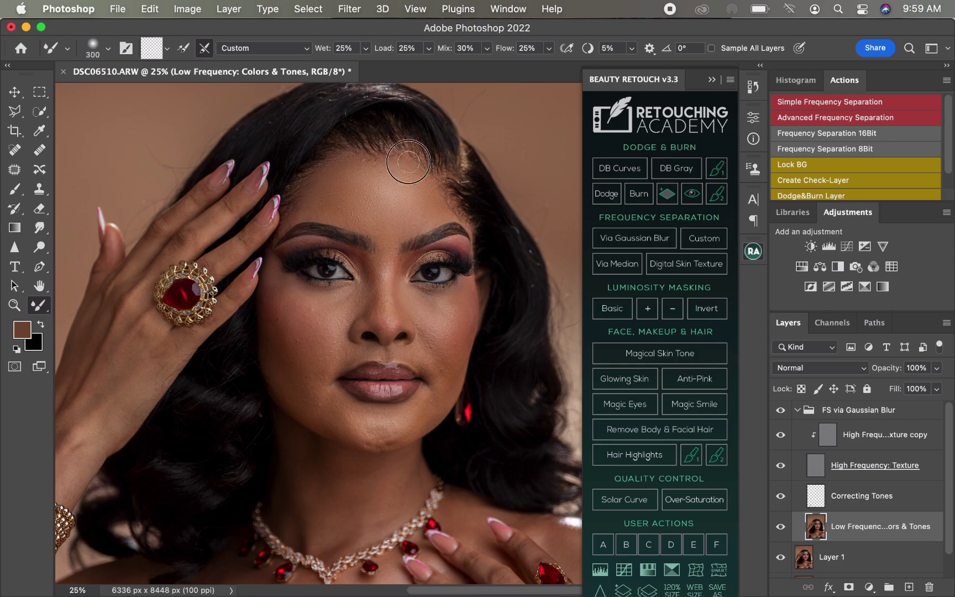
{"action": "key", "text": "bracketleft"}
{"action": "key", "text": "bracketright"}
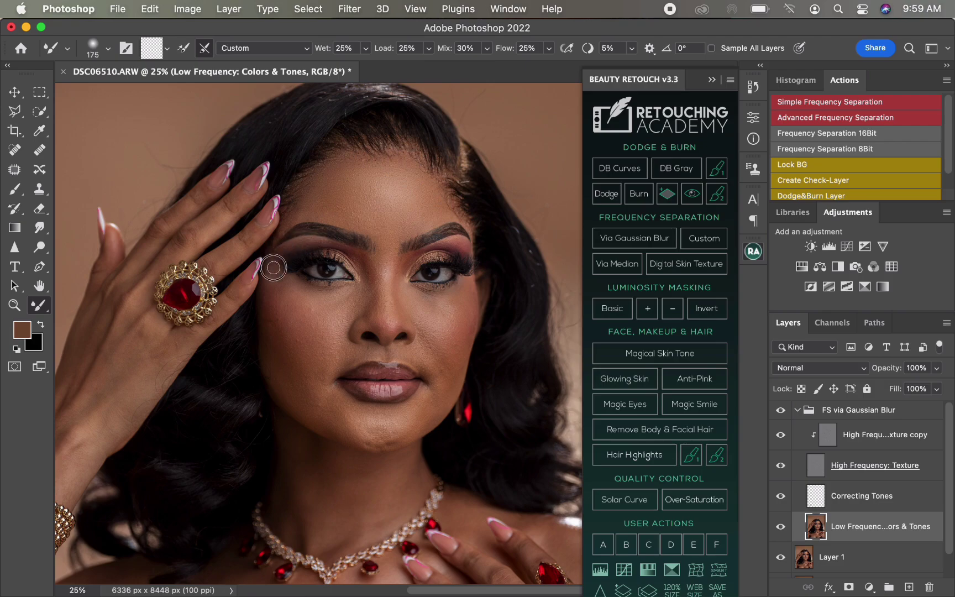
Step: Blend the tones beneath the eye beside the raised hand with the Mixer Brush, enlarging the brush from 400 to 500
{"action": "key", "text": "bracketright"}
{"action": "key", "text": "bracketright"}
{"action": "key", "text": "bracketright"}
{"action": "key", "text": "bracketright"}
{"action": "key", "text": "bracketright"}
{"action": "key", "text": "bracketright"}
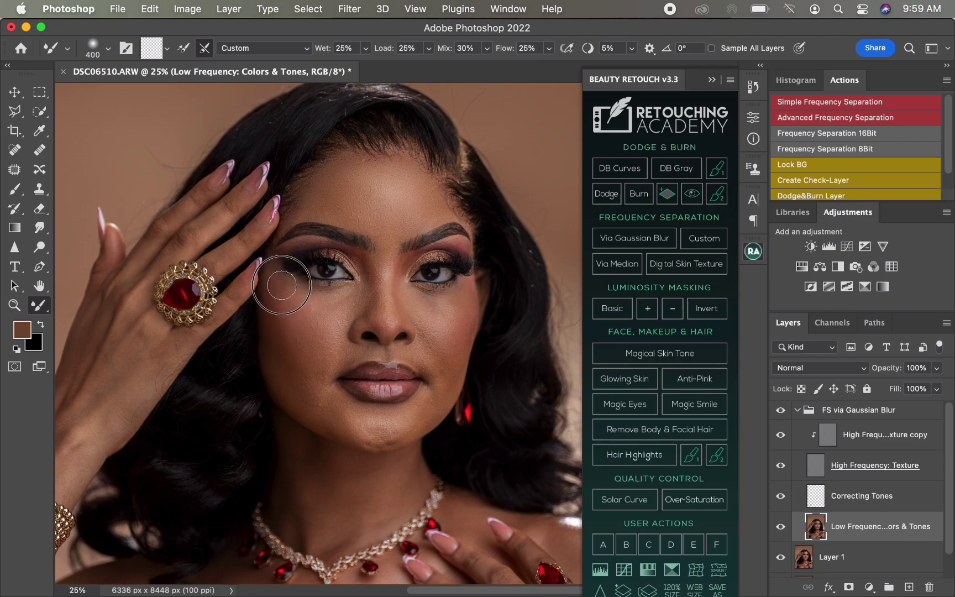
{"action": "mouse_move", "coordinate": [307, 297]}
{"action": "left_mouse_down"}
{"action": "mouse_move", "coordinate": [332, 307]}
{"action": "mouse_move", "coordinate": [341, 296]}
{"action": "left_mouse_up"}
{"action": "key", "text": "bracketright"}
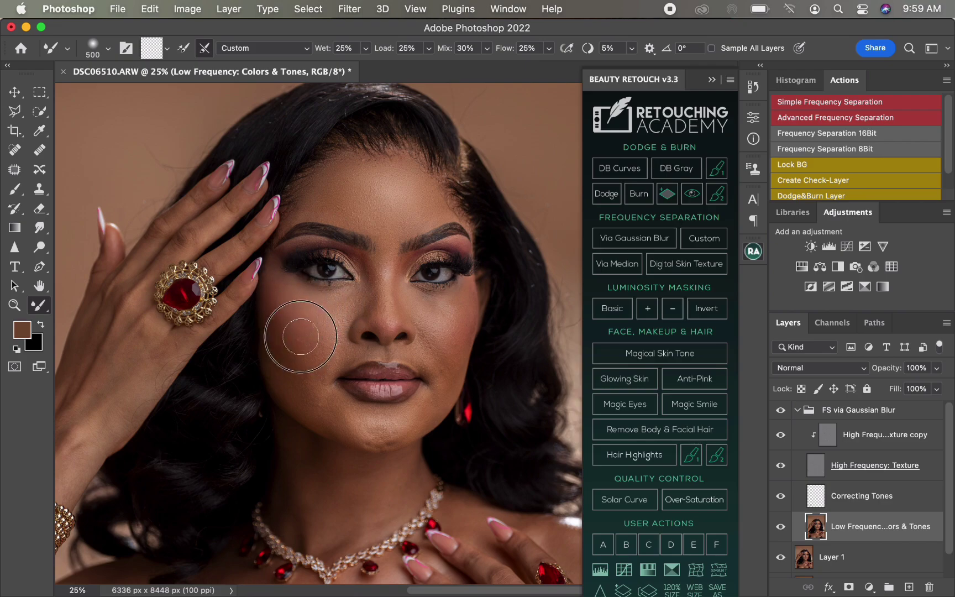
Step: Smooth the cheek tones below the raised hand down towards the jaw, varying the Mixer Brush size between 300 and 500
{"action": "key", "text": "bracketleft"}
{"action": "key", "text": "bracketleft"}
{"action": "key", "text": "bracketleft"}
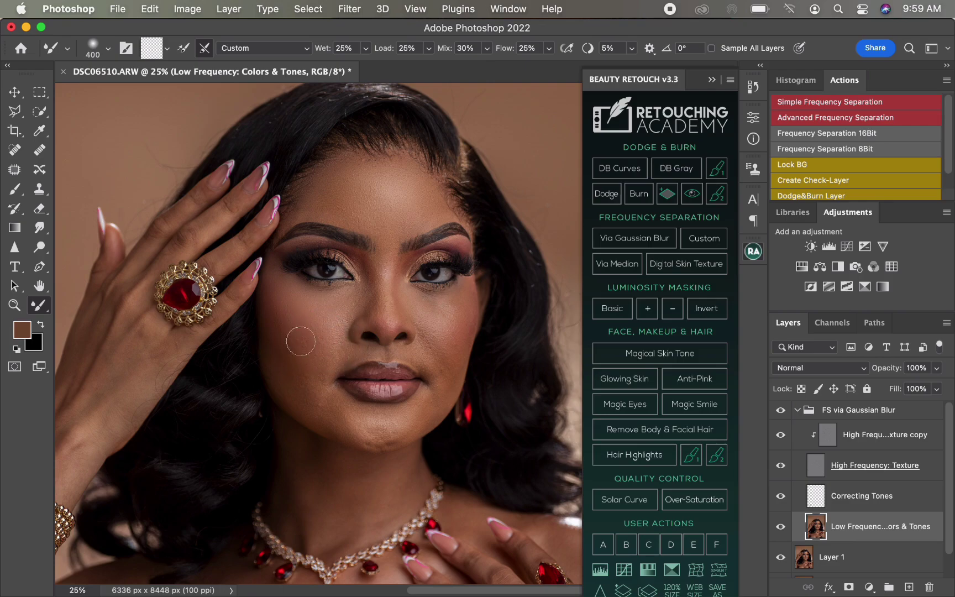
{"action": "key", "text": "bracketright"}
{"action": "key", "text": "bracketright"}
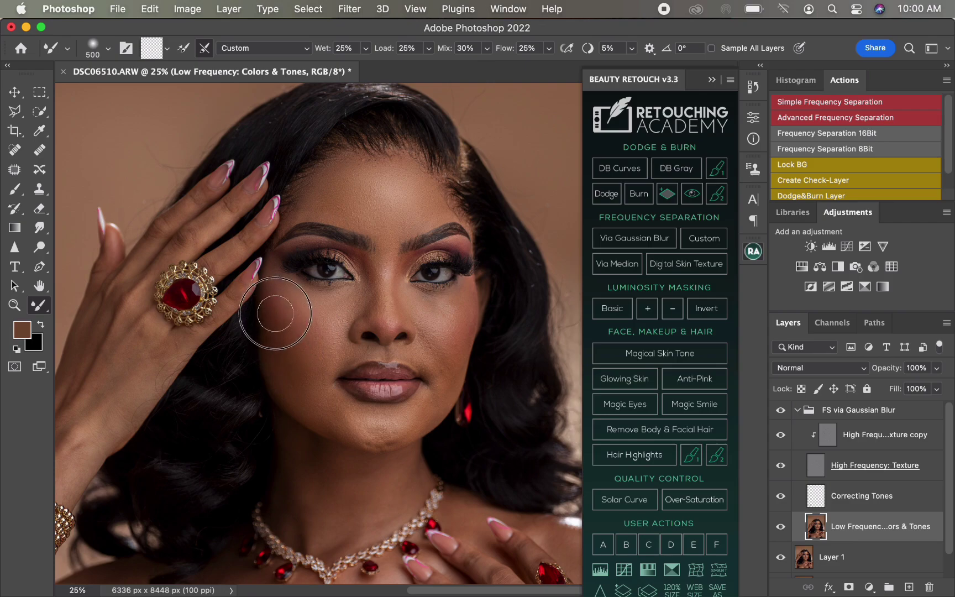
{"action": "key", "text": "bracketright"}
{"action": "key", "text": "bracketleft"}
{"action": "key", "text": "bracketleft"}
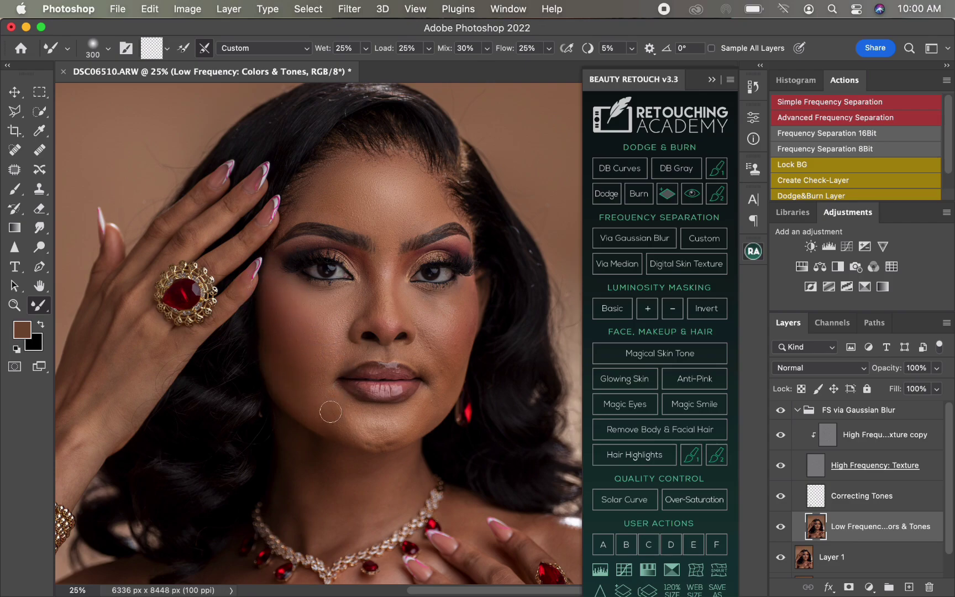
Step: Blend the skin tones across the chin below the lips with the Mixer Brush at about 250
{"action": "key", "text": "bracketright"}
{"action": "mouse_move", "coordinate": [361, 424]}
{"action": "left_mouse_down"}
{"action": "mouse_move", "coordinate": [327, 416]}
{"action": "mouse_move", "coordinate": [356, 435]}
{"action": "mouse_move", "coordinate": [378, 433]}
{"action": "mouse_move", "coordinate": [440, 390]}
{"action": "mouse_move", "coordinate": [430, 407]}
{"action": "mouse_move", "coordinate": [451, 371]}
{"action": "mouse_move", "coordinate": [416, 425]}
{"action": "mouse_move", "coordinate": [425, 416]}
{"action": "mouse_move", "coordinate": [366, 446]}
{"action": "mouse_move", "coordinate": [403, 437]}
{"action": "left_mouse_up"}
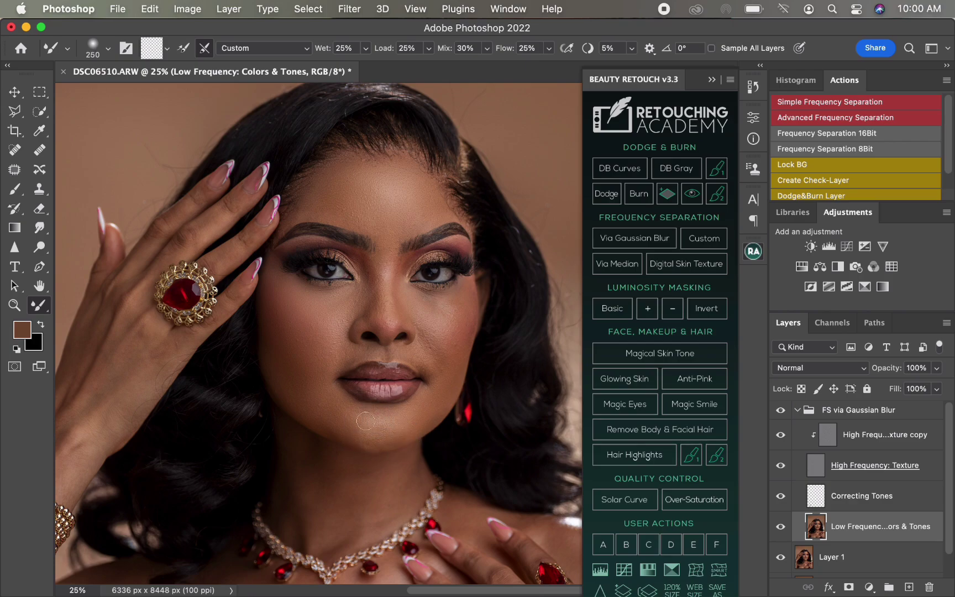
{"action": "key", "text": "bracketright"}
{"action": "key", "text": "bracketright"}
{"action": "key", "text": "bracketleft"}
{"action": "key", "text": "bracketleft"}
Step: Blend the tones from above the upper lip to the cheek under the far eye and beside the nose, using brush size 200 at the nose
{"action": "mouse_move", "coordinate": [351, 357]}
{"action": "left_mouse_down"}
{"action": "mouse_move", "coordinate": [404, 350]}
{"action": "mouse_move", "coordinate": [439, 368]}
{"action": "mouse_move", "coordinate": [425, 370]}
{"action": "mouse_move", "coordinate": [463, 328]}
{"action": "mouse_move", "coordinate": [466, 305]}
{"action": "mouse_move", "coordinate": [456, 329]}
{"action": "mouse_move", "coordinate": [433, 303]}
{"action": "mouse_move", "coordinate": [418, 306]}
{"action": "mouse_move", "coordinate": [426, 302]}
{"action": "mouse_move", "coordinate": [419, 296]}
{"action": "mouse_move", "coordinate": [453, 299]}
{"action": "left_mouse_up"}
{"action": "key", "text": "bracketright"}
{"action": "key", "text": "bracketright"}
{"action": "key", "text": "bracketright"}
{"action": "key", "text": "bracketright"}
{"action": "key", "text": "bracketright"}
{"action": "key", "text": "bracketright"}
{"action": "key", "text": "bracketright"}
{"action": "key", "text": "bracketleft"}
{"action": "key", "text": "bracketright"}
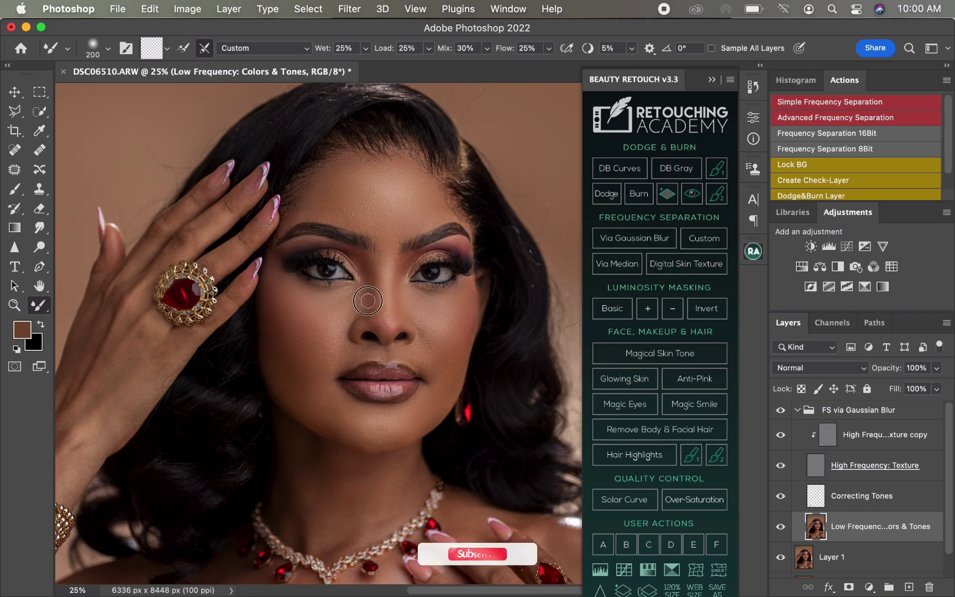
Step: Even out the forehead tones with the Mixer Brush at 400, and the outer edge of the far cheek at 150
{"action": "key", "text": "bracketright"}
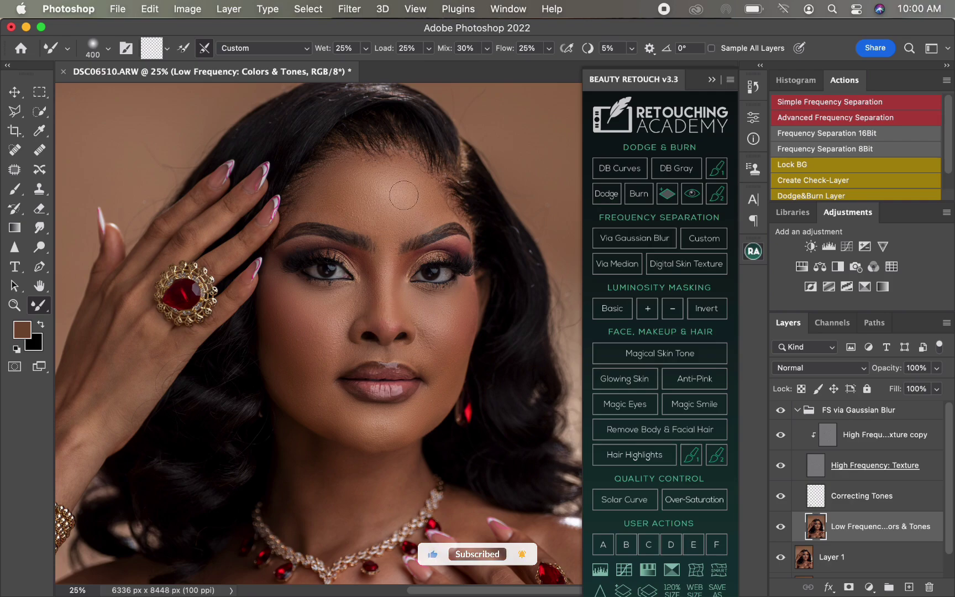
{"action": "key", "text": "bracketright"}
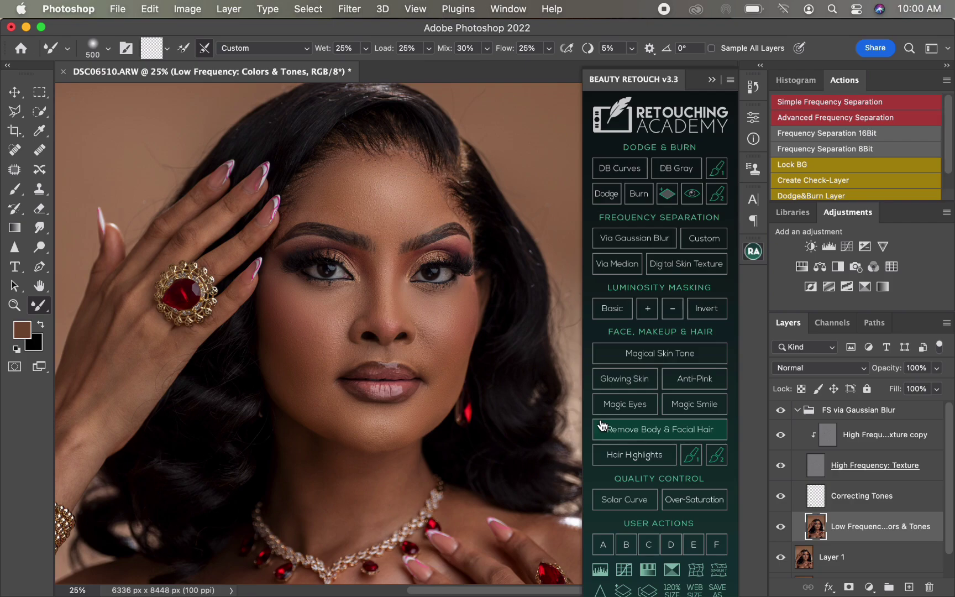
{"action": "key", "text": "bracketleft"}
{"action": "key", "text": "bracketleft"}
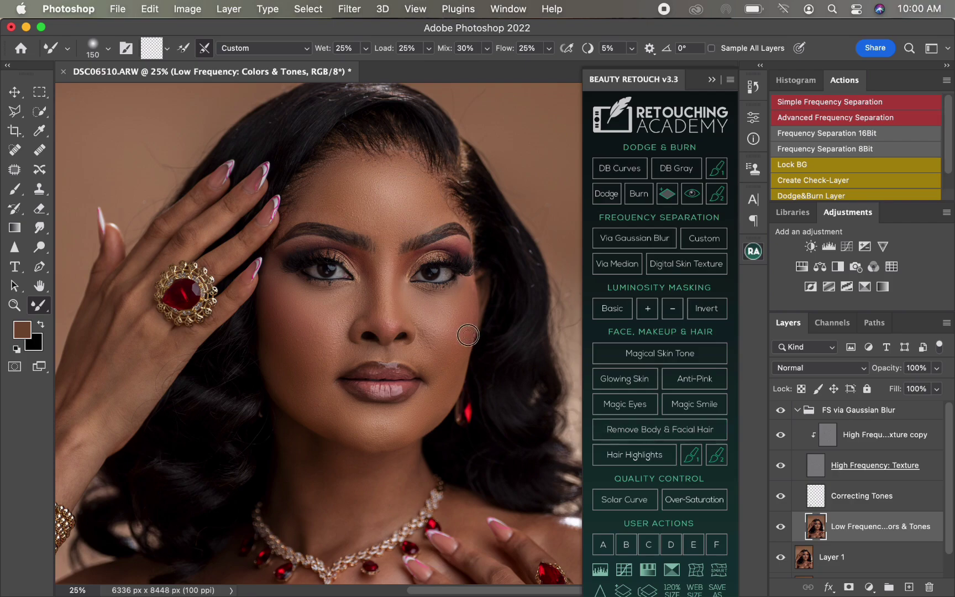
Step: Blend the chin, jawline and lower cheek on the raised-hand side with the Mixer Brush, sized from 300 up to 500
{"action": "key", "text": "bracketright"}
{"action": "key", "text": "bracketright"}
{"action": "key", "text": "bracketright"}
{"action": "key", "text": "bracketright"}
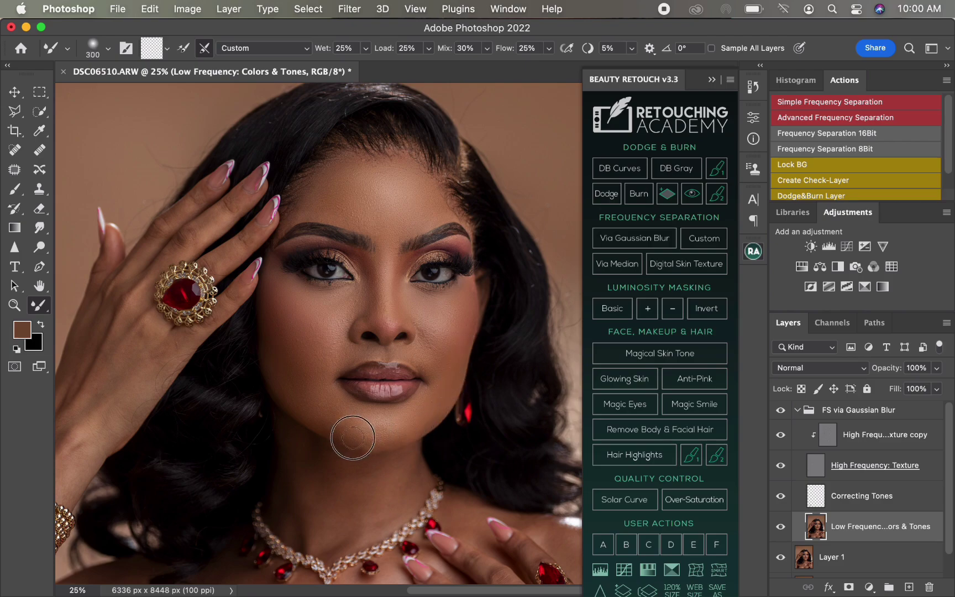
{"action": "key", "text": "bracketright"}
{"action": "mouse_move", "coordinate": [353, 437]}
{"action": "left_mouse_down"}
{"action": "mouse_move", "coordinate": [360, 426]}
{"action": "mouse_move", "coordinate": [305, 421]}
{"action": "left_mouse_up"}
{"action": "key", "text": "bracketright"}
{"action": "left_click_drag", "start_coordinate": [290, 370], "coordinate": [288, 374]}
Step: Clone clean skin texture onto the far cheek with a size 70 Clone Stamp on the High Frequency: Texture copy layer
{"action": "left_click", "coordinate": [857, 444]}
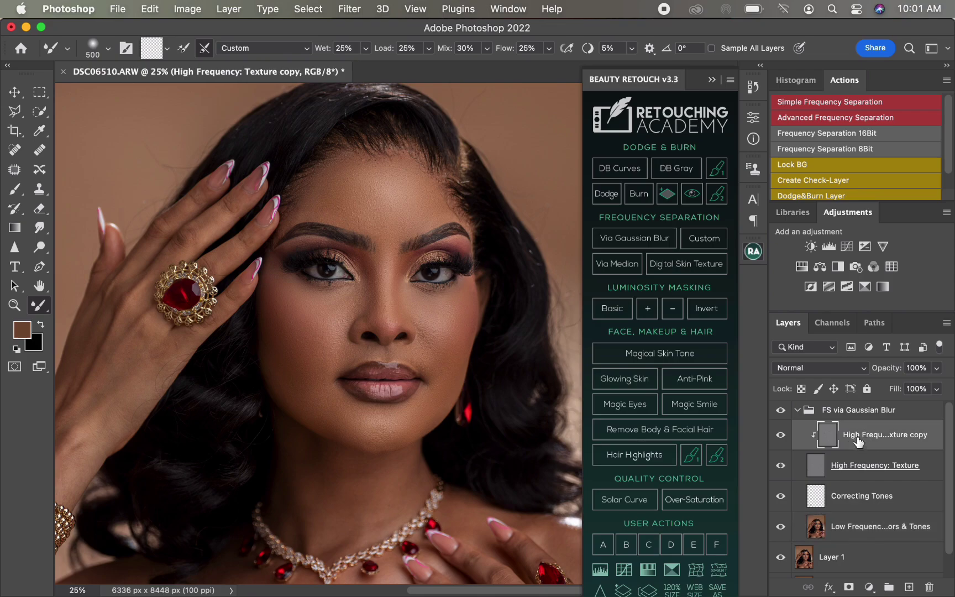
{"action": "left_click", "coordinate": [39, 188]}
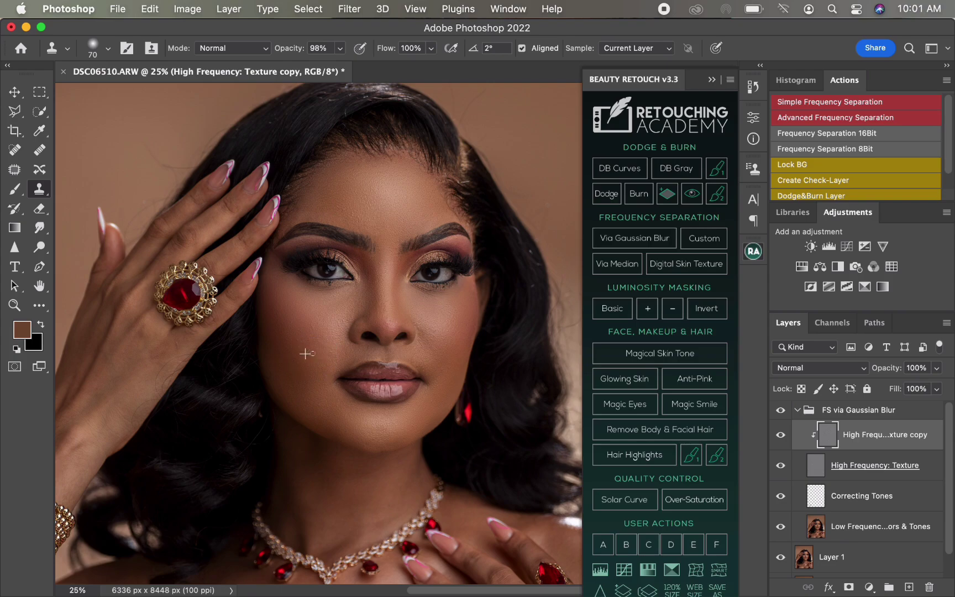
{"action": "left_click", "coordinate": [423, 348], "text": "alt"}
{"action": "left_click", "coordinate": [419, 341]}
Step: Compare the whole portrait with and without the FS via Gaussian Blur group
{"action": "left_click", "coordinate": [780, 410]}
{"action": "left_click", "coordinate": [780, 410]}
{"action": "key", "text": "super+minus"}
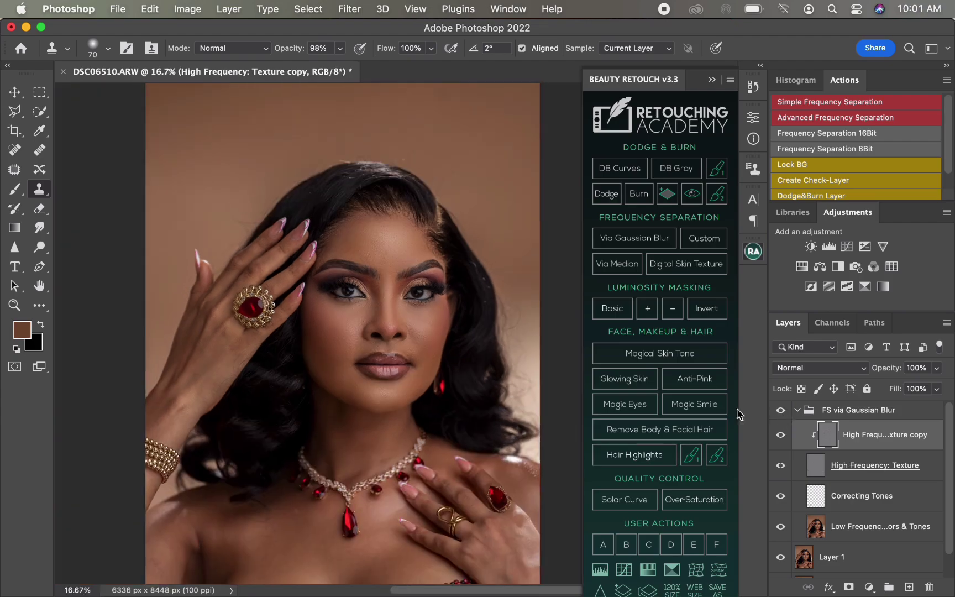
{"action": "left_click_drag", "start_coordinate": [402, 304], "coordinate": [373, 238]}
{"action": "left_click", "coordinate": [780, 407]}
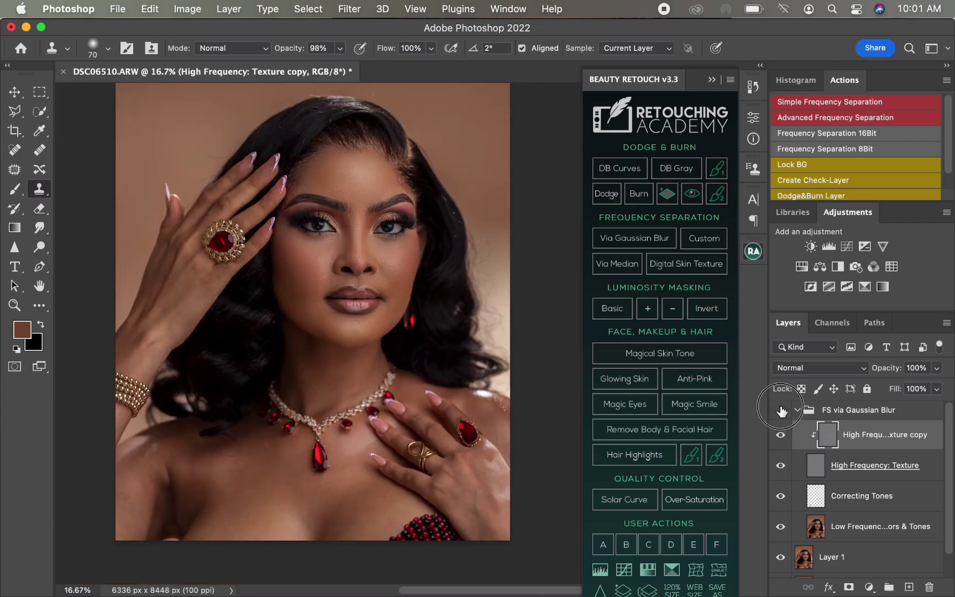
{"action": "left_click", "coordinate": [782, 404]}
Step: Blend the raised hand and wrist on the Low Frequency: Colors & Tones layer with the Mixer Brush at sizes 250 to 500
{"action": "left_click", "coordinate": [848, 528]}
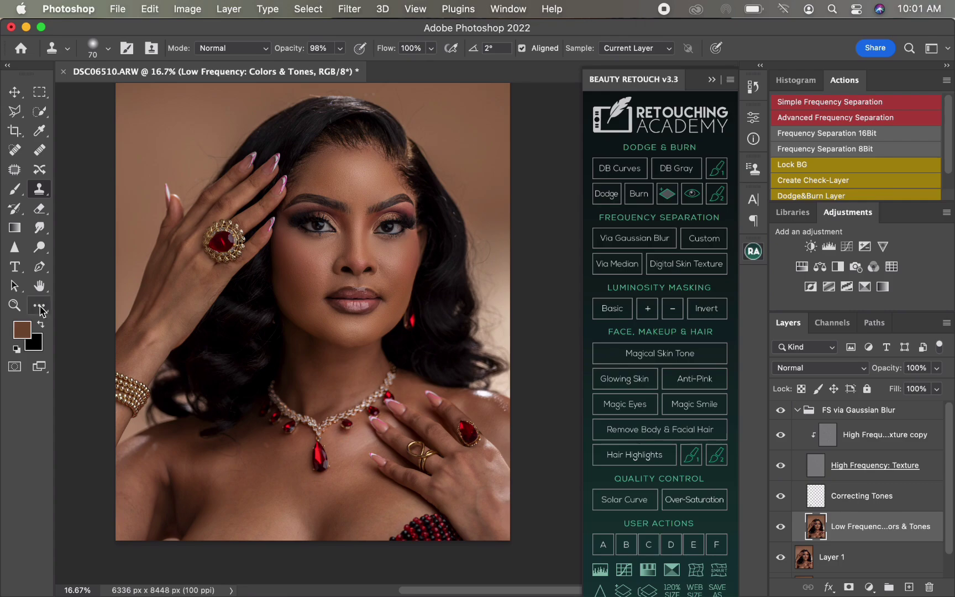
{"action": "key", "text": "b"}
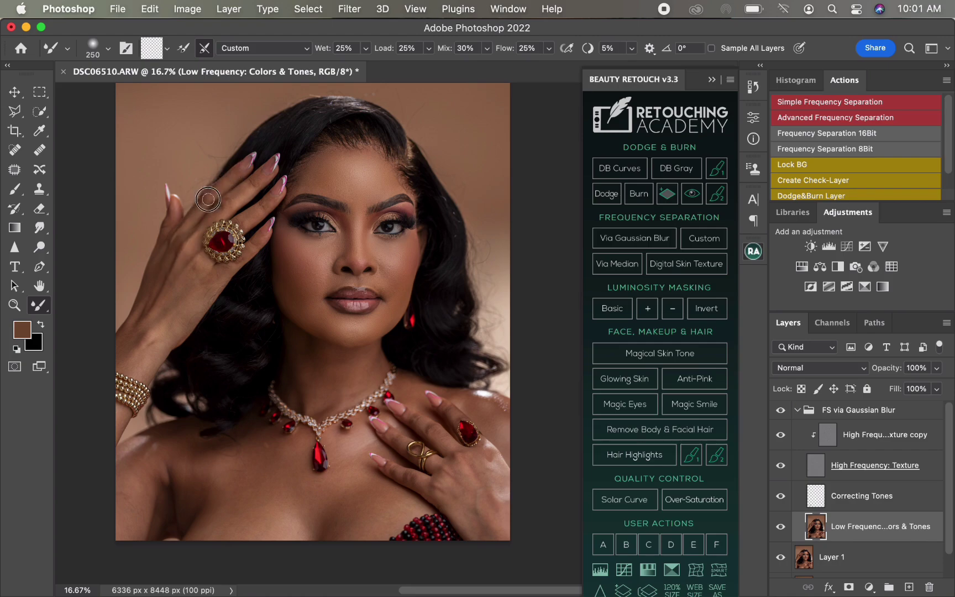
{"action": "key", "text": "bracketright"}
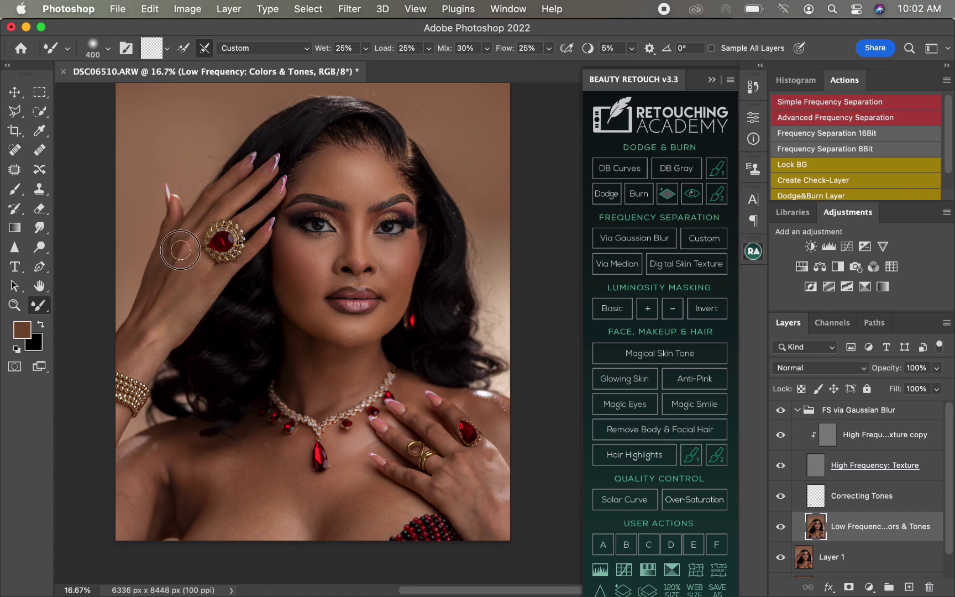
{"action": "key", "text": "bracketright"}
{"action": "key", "text": "bracketright"}
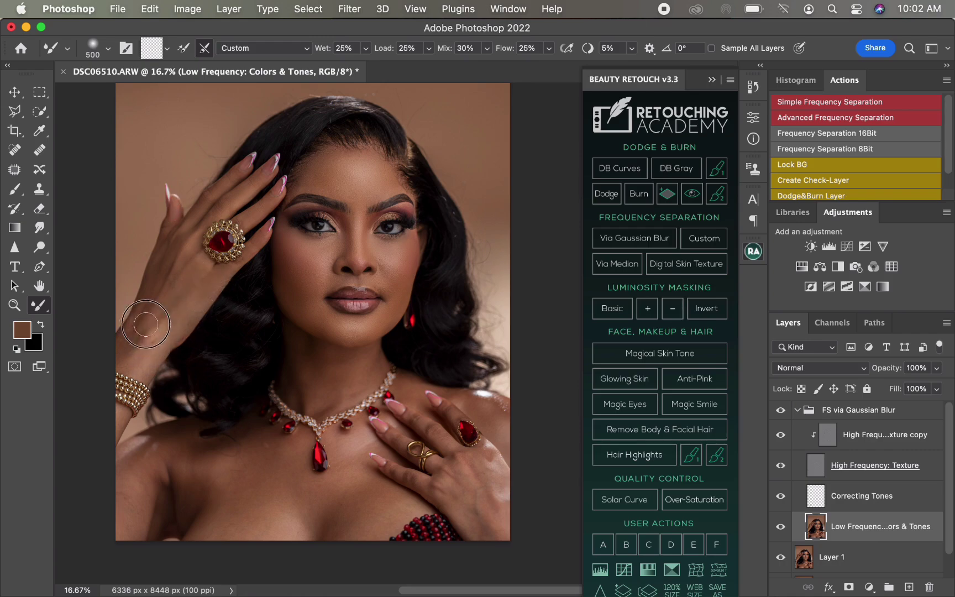
{"action": "key", "text": "bracketright"}
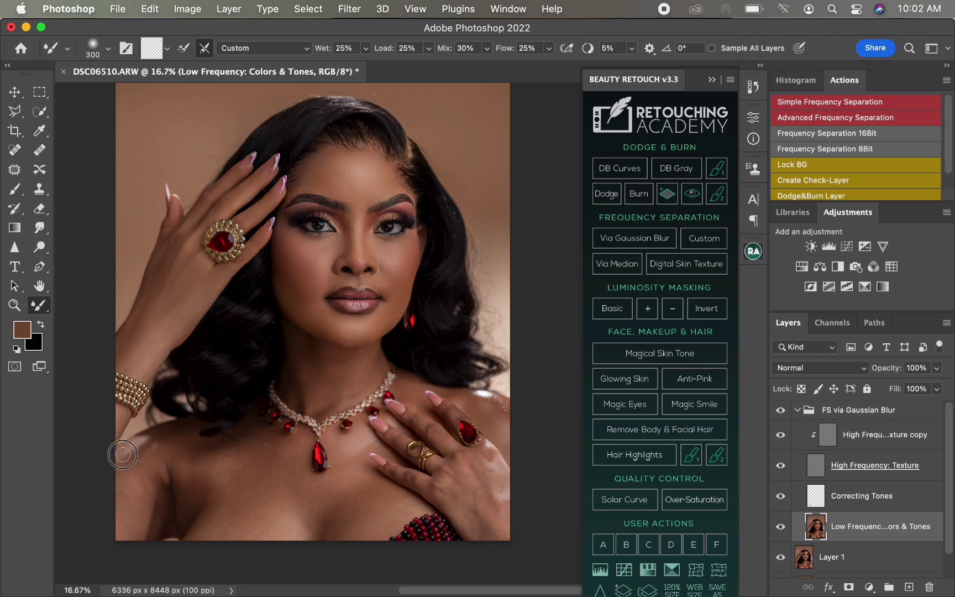
Step: Blend the arm below the bracelet and the adjoining shoulder with the Mixer Brush, enlarging it from 300 to at least 600
{"action": "key", "text": "]"}
{"action": "key", "text": "]"}
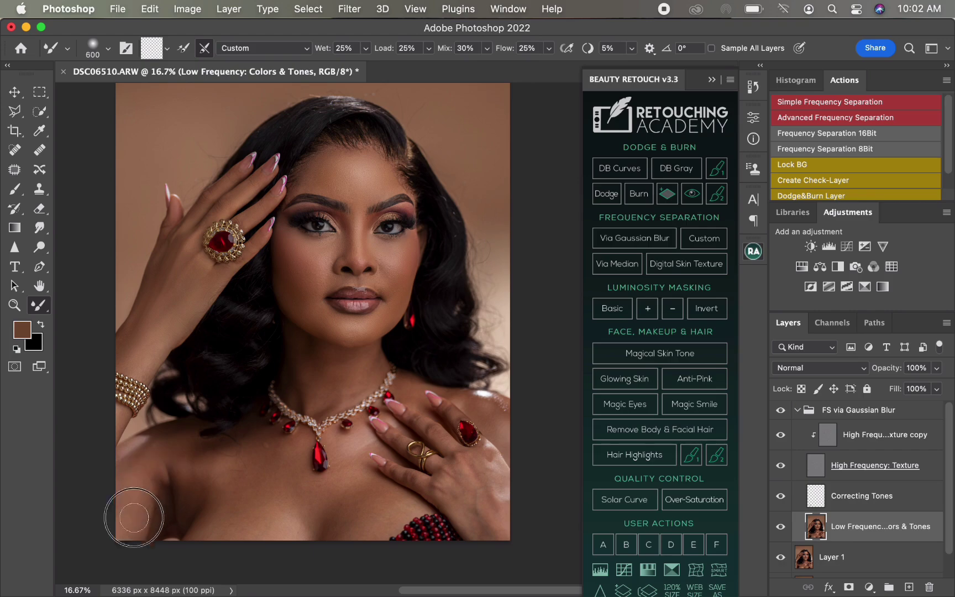
{"action": "key", "text": "bracketright"}
{"action": "mouse_move", "coordinate": [133, 484]}
{"action": "left_mouse_down"}
{"action": "mouse_move", "coordinate": [173, 482]}
{"action": "mouse_move", "coordinate": [168, 490]}
{"action": "mouse_move", "coordinate": [194, 503]}
{"action": "mouse_move", "coordinate": [214, 488]}
{"action": "mouse_move", "coordinate": [205, 464]}
{"action": "mouse_move", "coordinate": [214, 451]}
{"action": "mouse_move", "coordinate": [266, 445]}
{"action": "mouse_move", "coordinate": [248, 447]}
{"action": "mouse_move", "coordinate": [250, 468]}
{"action": "mouse_move", "coordinate": [215, 497]}
{"action": "mouse_move", "coordinate": [221, 492]}
{"action": "mouse_move", "coordinate": [191, 460]}
{"action": "mouse_move", "coordinate": [170, 465]}
{"action": "mouse_move", "coordinate": [176, 455]}
{"action": "mouse_move", "coordinate": [213, 454]}
{"action": "left_mouse_up"}
{"action": "key", "text": "bracketright"}
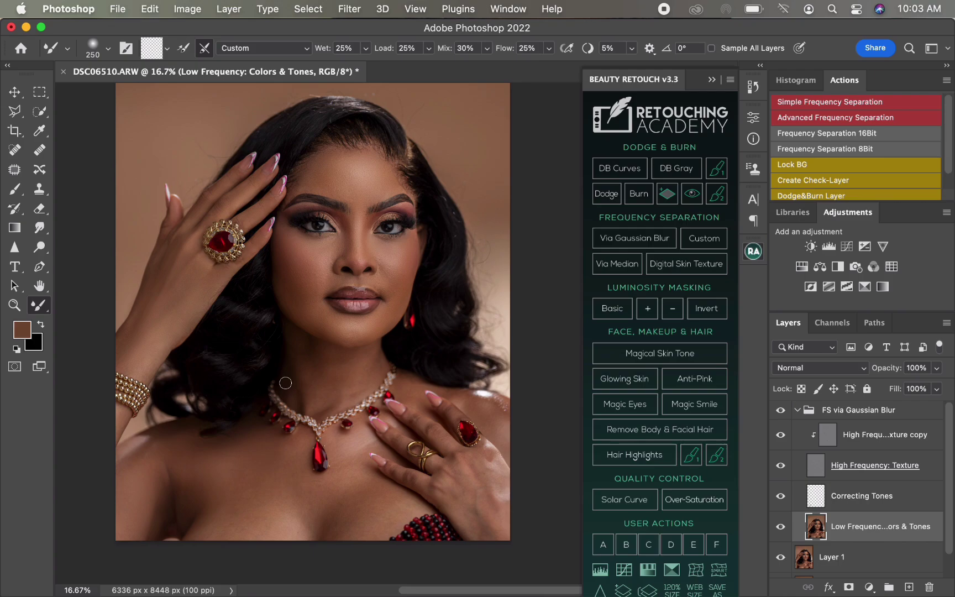
Step: Blend the neck and the chest around the necklace with the Mixer Brush, increasing its size from 250 to at least 700
{"action": "key", "text": "bracketright"}
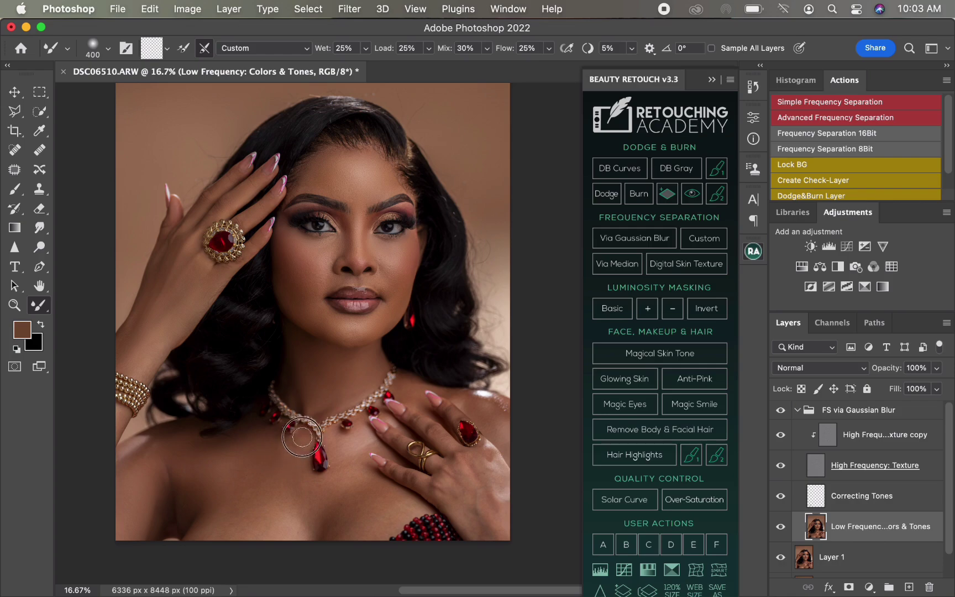
{"action": "key", "text": "bracketright"}
{"action": "key", "text": "bracketright"}
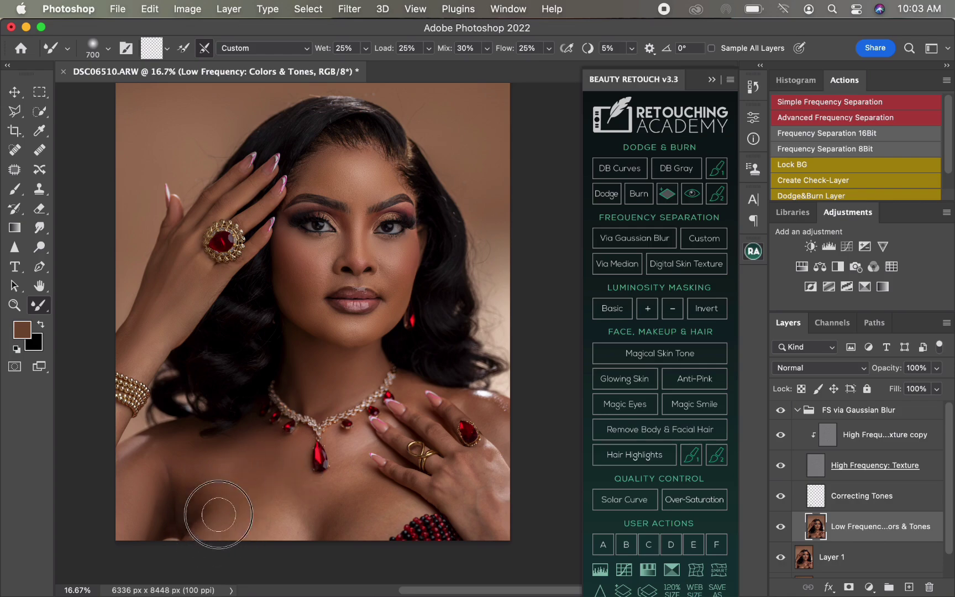
{"action": "key", "text": "bracketright"}
{"action": "mouse_move", "coordinate": [273, 521]}
{"action": "left_mouse_down"}
{"action": "mouse_move", "coordinate": [279, 493]}
{"action": "mouse_move", "coordinate": [289, 494]}
{"action": "mouse_move", "coordinate": [299, 505]}
{"action": "mouse_move", "coordinate": [293, 535]}
{"action": "mouse_move", "coordinate": [303, 504]}
{"action": "mouse_move", "coordinate": [303, 533]}
{"action": "mouse_move", "coordinate": [297, 506]}
{"action": "mouse_move", "coordinate": [307, 515]}
{"action": "mouse_move", "coordinate": [304, 474]}
{"action": "left_mouse_up"}
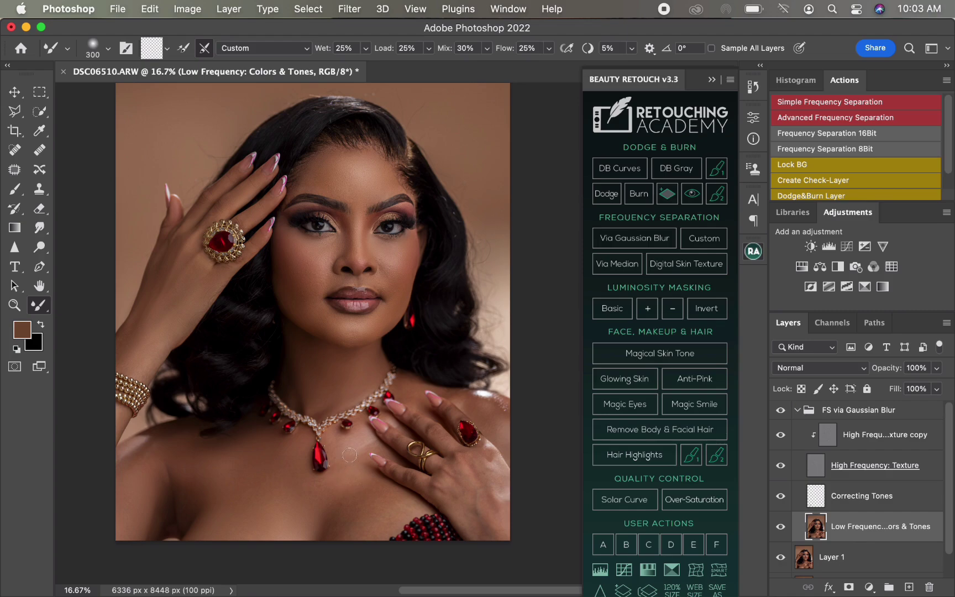
Step: Smooth the chest tones between the pendant and the resting hand with the Mixer Brush, enlarging it from 300
{"action": "key", "text": "bracketright"}
{"action": "mouse_move", "coordinate": [355, 487]}
{"action": "left_mouse_down"}
{"action": "mouse_move", "coordinate": [402, 507]}
{"action": "mouse_move", "coordinate": [388, 512]}
{"action": "left_mouse_up"}
{"action": "key", "text": "bracketright"}
{"action": "key", "text": "bracketright"}
{"action": "key", "text": "bracketright"}
{"action": "key", "text": "bracketright"}
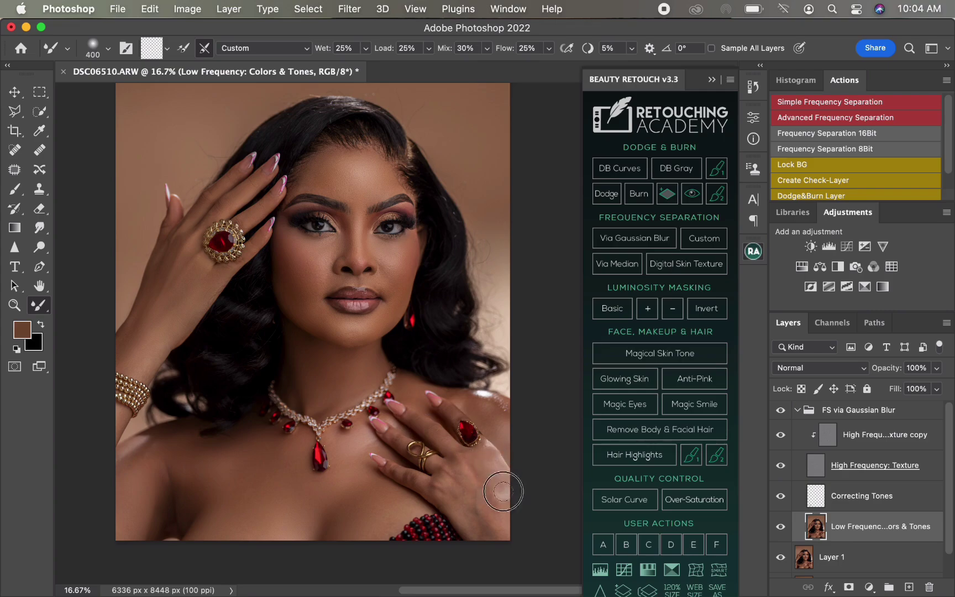
Step: Blend the tones on the resting hand and the shoulder behind it with the Mixer Brush at sizes 400 to 600
{"action": "mouse_move", "coordinate": [503, 492]}
{"action": "left_mouse_down"}
{"action": "mouse_move", "coordinate": [479, 497]}
{"action": "mouse_move", "coordinate": [477, 467]}
{"action": "mouse_move", "coordinate": [450, 475]}
{"action": "left_mouse_up"}
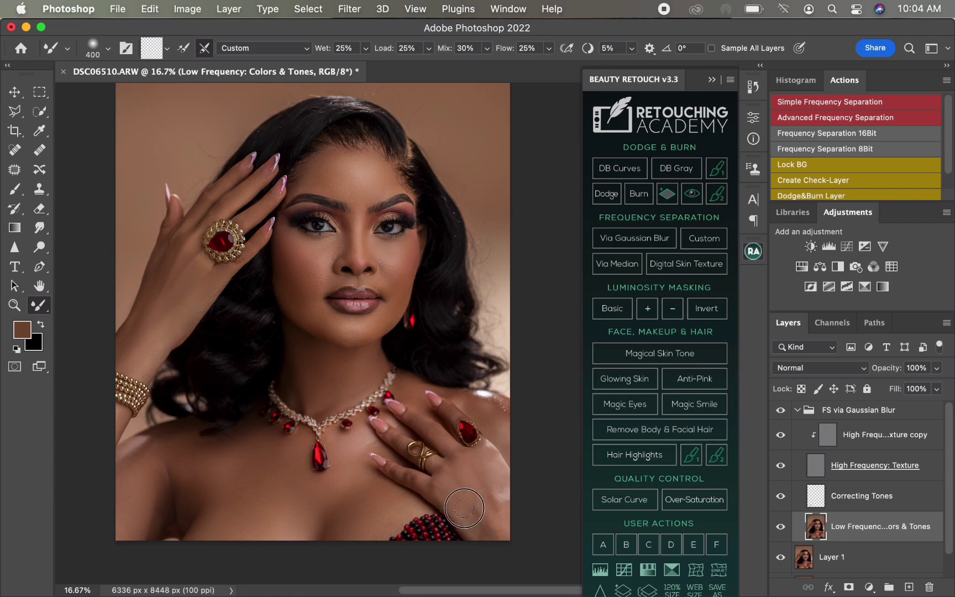
{"action": "key", "text": "bracketright"}
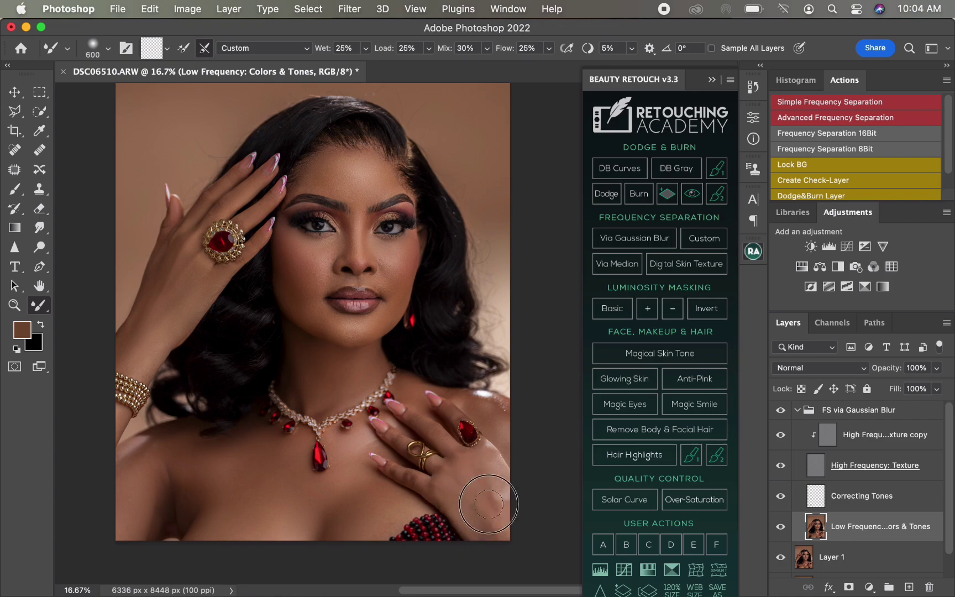
{"action": "key", "text": "bracketright"}
{"action": "key", "text": "bracketright"}
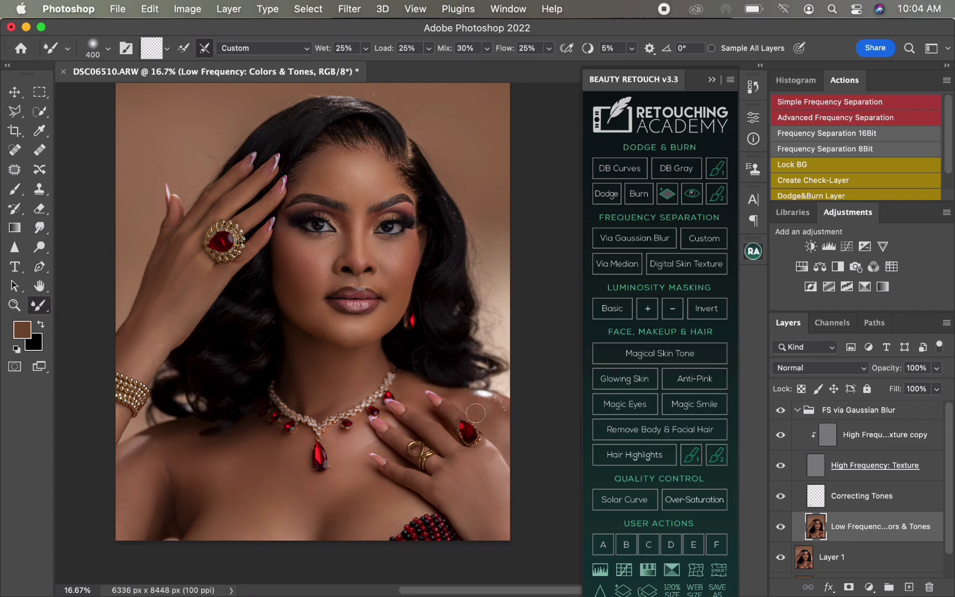
{"action": "key", "text": "bracketright"}
{"action": "key", "text": "bracketright"}
Step: Examine the full portrait before and after the retouch by hiding and showing the FS via Gaussian Blur group
{"action": "scroll", "coordinate": [424, 475], "scroll_direction": "down", "scroll_amount": 3}
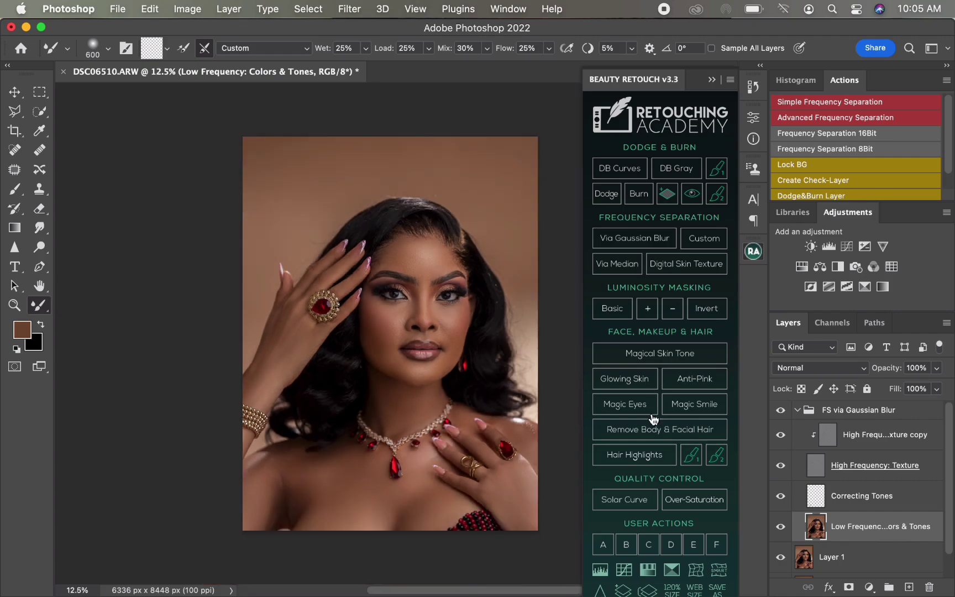
{"action": "left_click", "coordinate": [781, 411]}
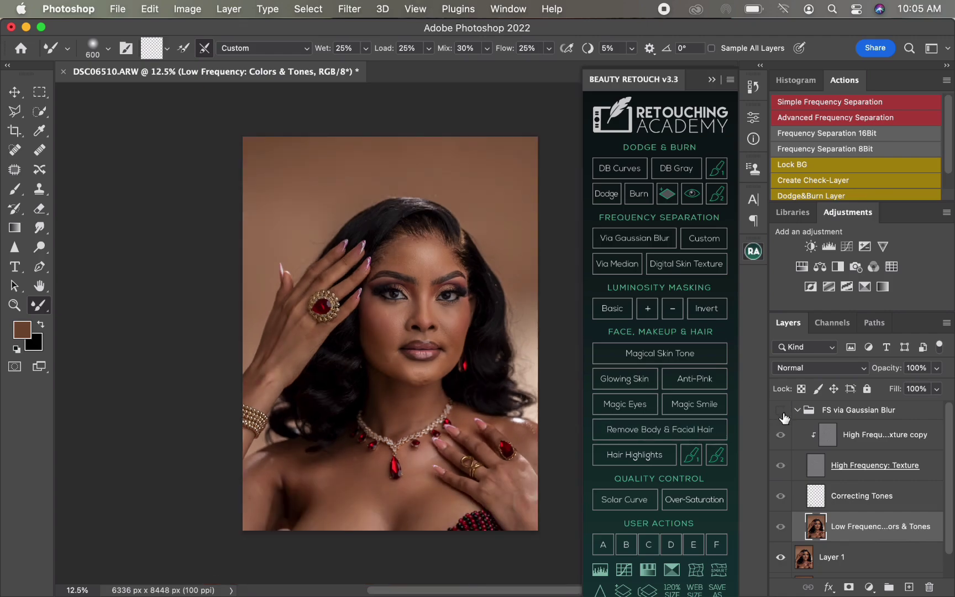
{"action": "left_click", "coordinate": [782, 411]}
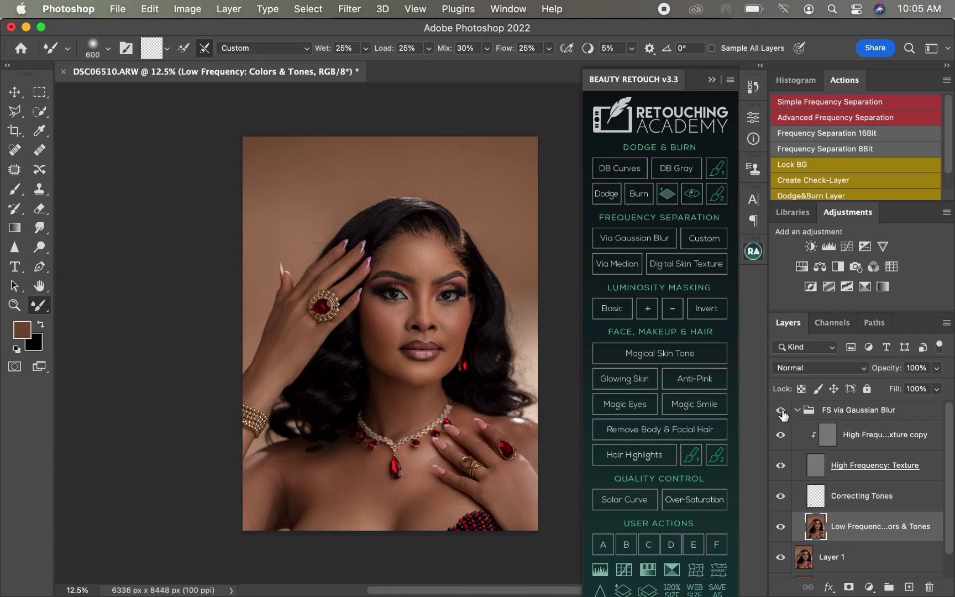
{"action": "left_click", "coordinate": [781, 411]}
{"action": "left_click", "coordinate": [781, 411]}
Step: Touch up remaining uneven tones on the shoulder below the bracelet with the Mixer Brush at 400, checking against the unretouched image
{"action": "key", "text": "bracketleft"}
{"action": "key", "text": "bracketleft"}
{"action": "key", "text": "bracketright"}
{"action": "key", "text": "bracketleft"}
{"action": "key", "text": "bracketleft"}
{"action": "key", "text": "bracketright"}
{"action": "left_click", "coordinate": [780, 411]}
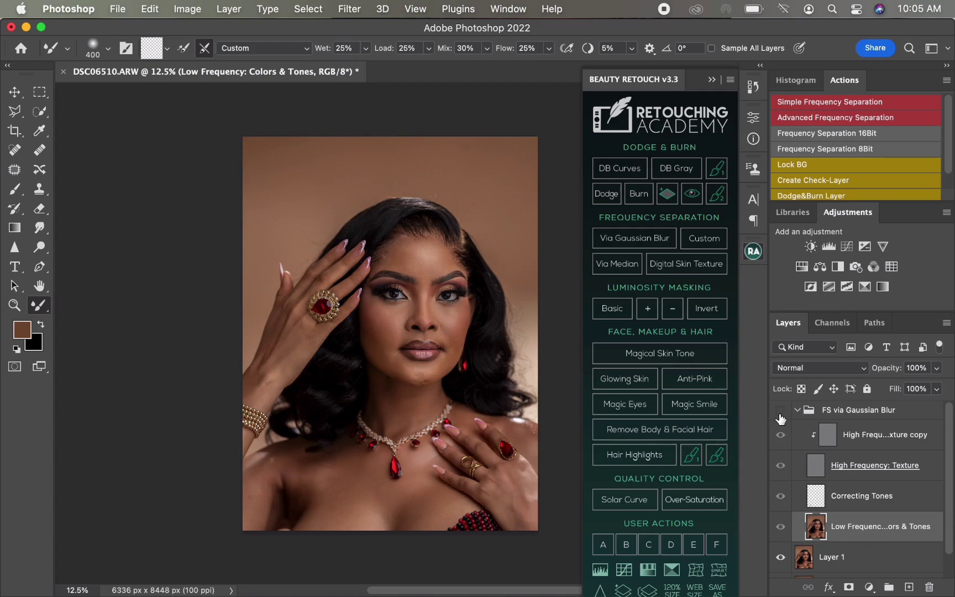
{"action": "left_click", "coordinate": [781, 410]}
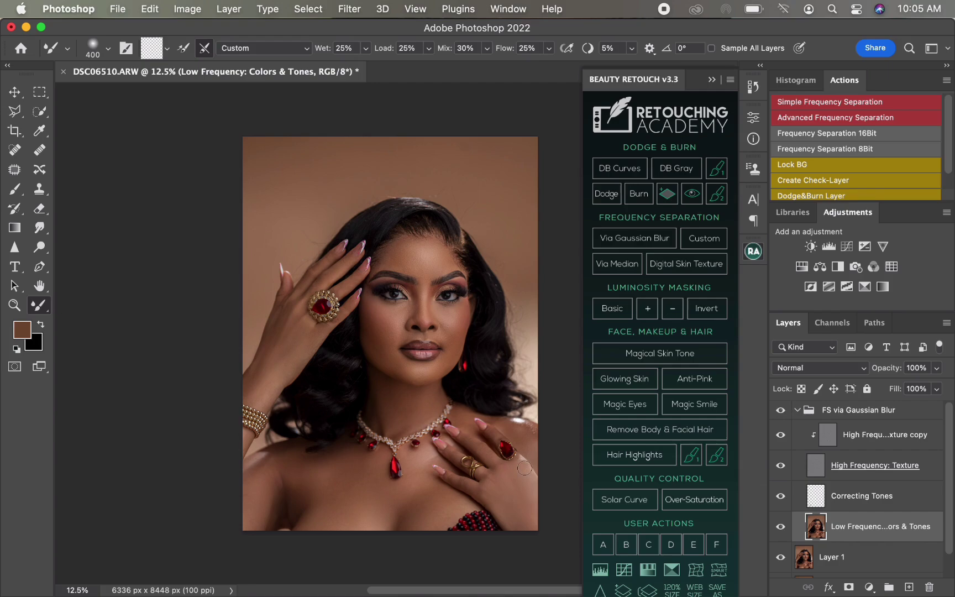
{"action": "mouse_move", "coordinate": [272, 466]}
{"action": "left_mouse_down"}
{"action": "mouse_move", "coordinate": [264, 455]}
{"action": "mouse_move", "coordinate": [288, 453]}
{"action": "left_mouse_up"}
Step: Recheck the retouch against the original and collapse the FS via Gaussian Blur group
{"action": "left_click", "coordinate": [780, 411]}
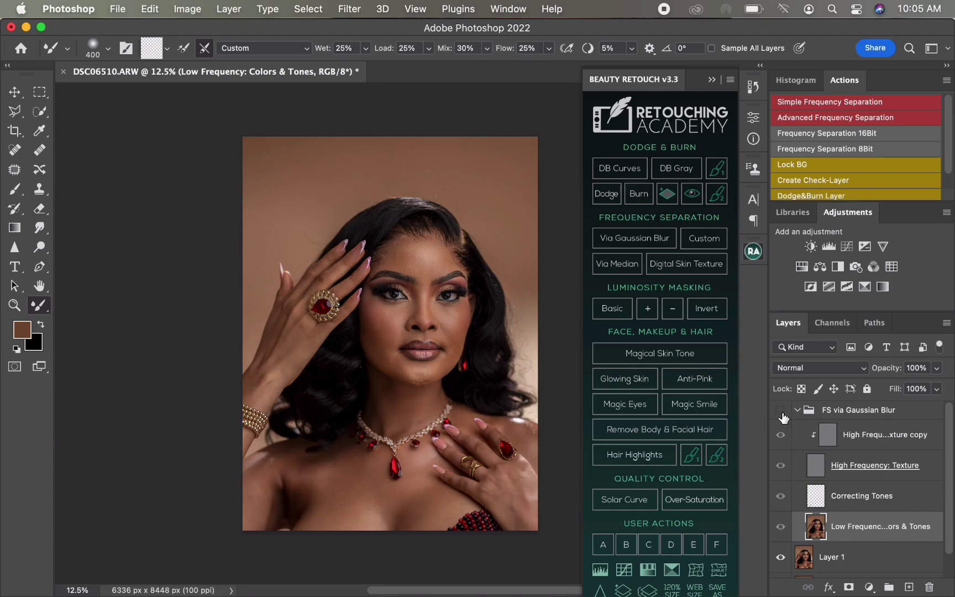
{"action": "left_click", "coordinate": [780, 411]}
{"action": "left_click", "coordinate": [797, 409]}
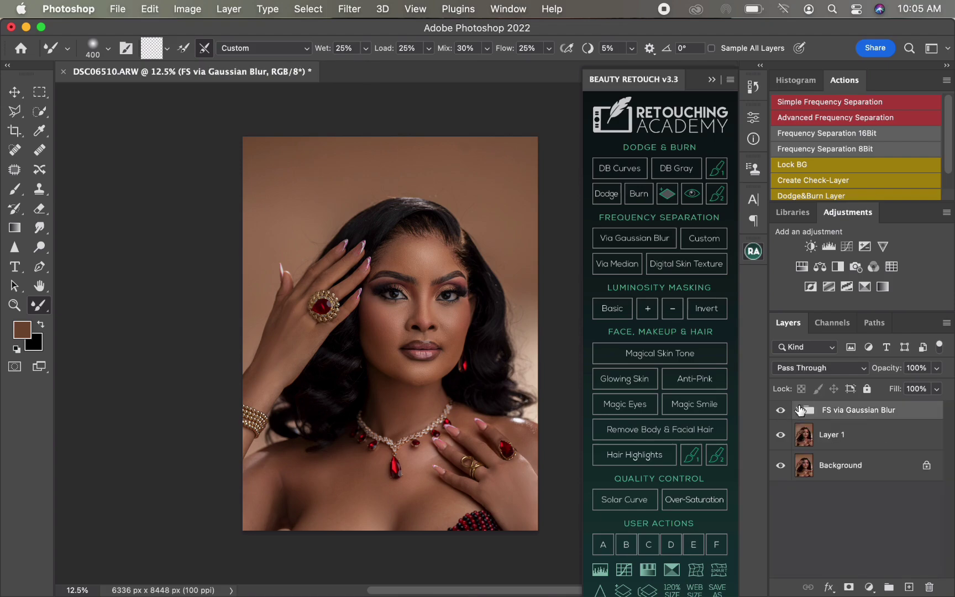